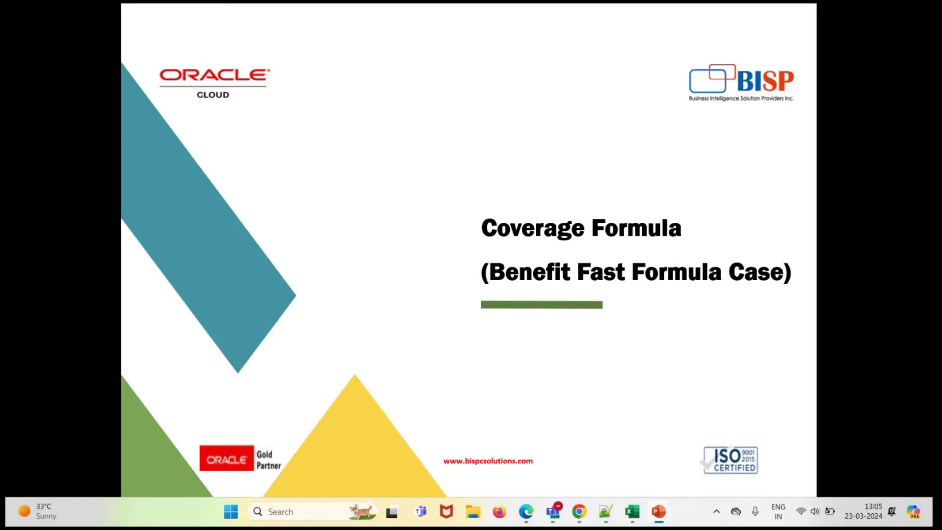
- Advance to the Requirement slide showing coverage limits by birth-year range
key("Right")
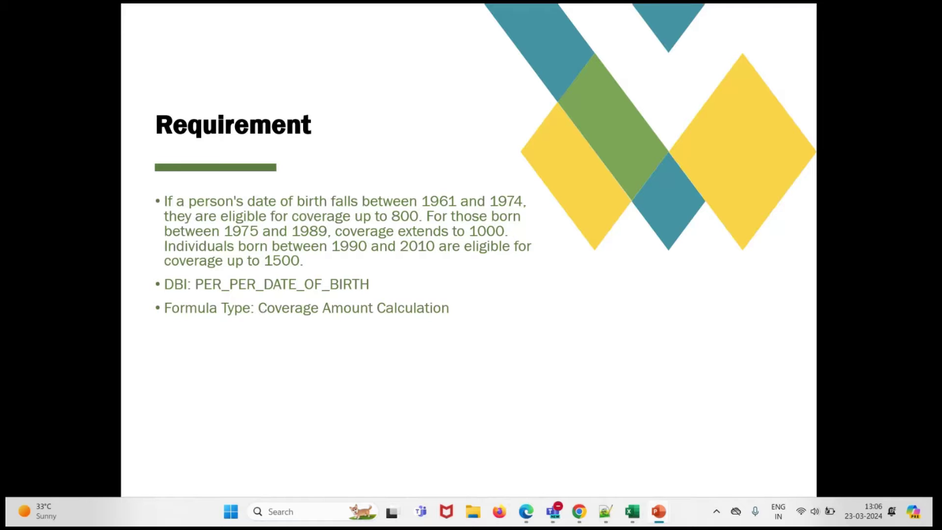
- In the Story workbook, go over the requirement description and the two example employees
left_click(632, 513)
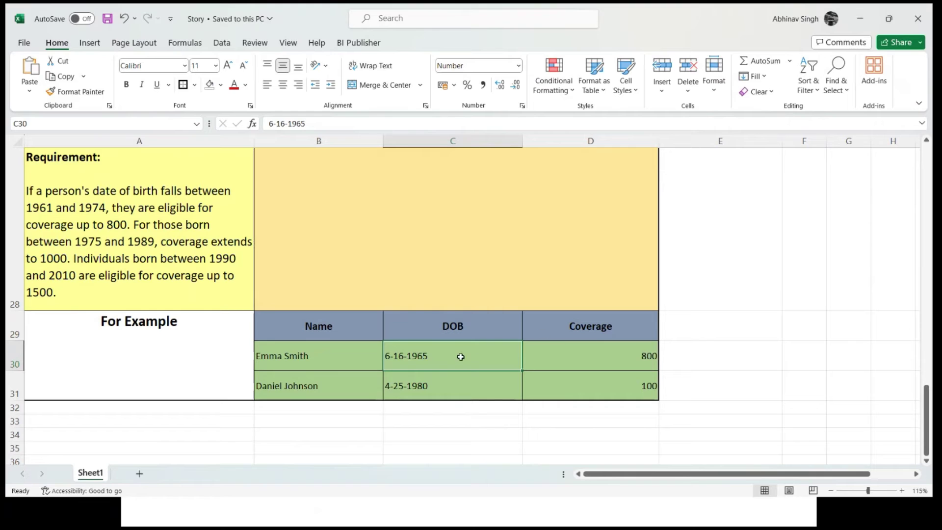
left_click(208, 416)
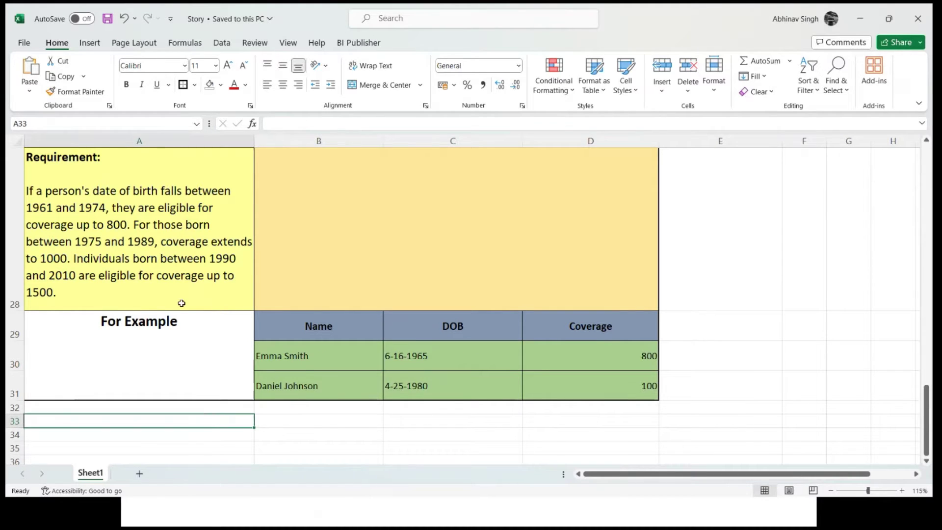
left_click(134, 225)
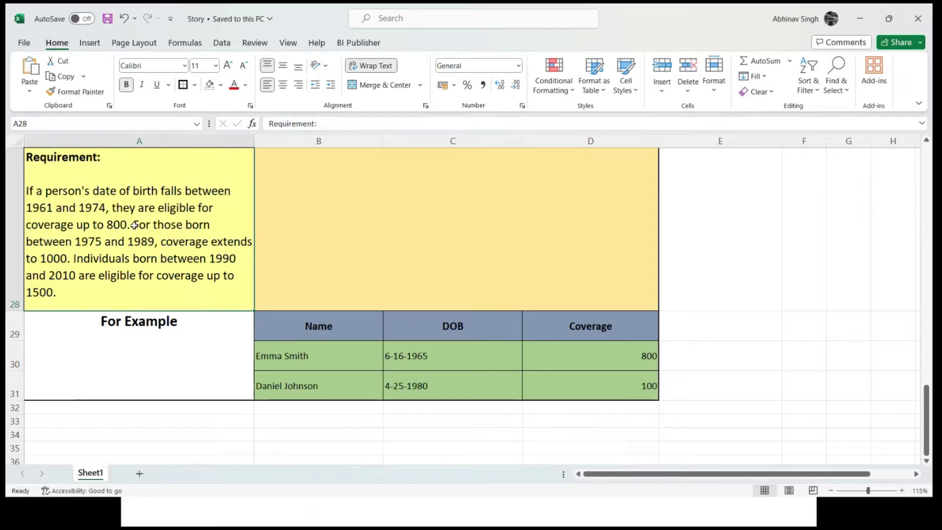
left_click(284, 358)
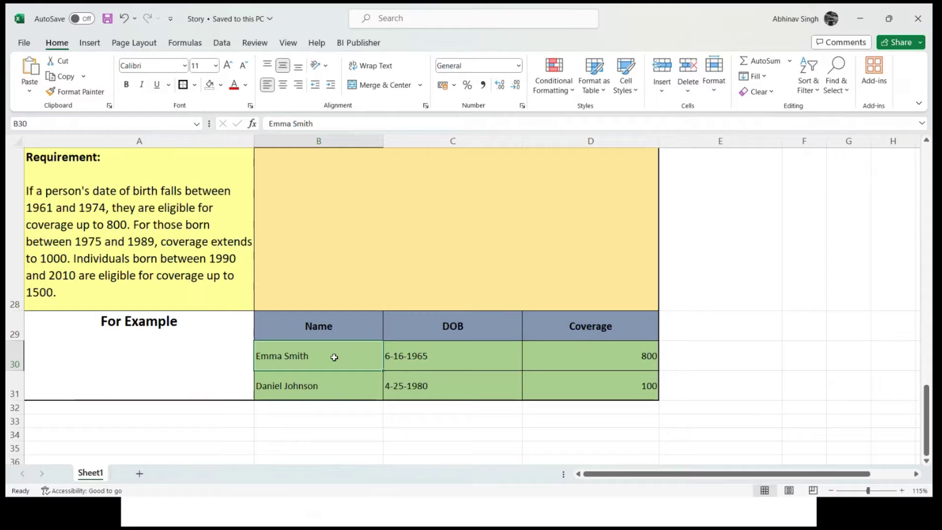
left_click_drag(334, 357, 337, 385)
left_click(343, 386)
left_click(330, 361)
left_click(332, 390)
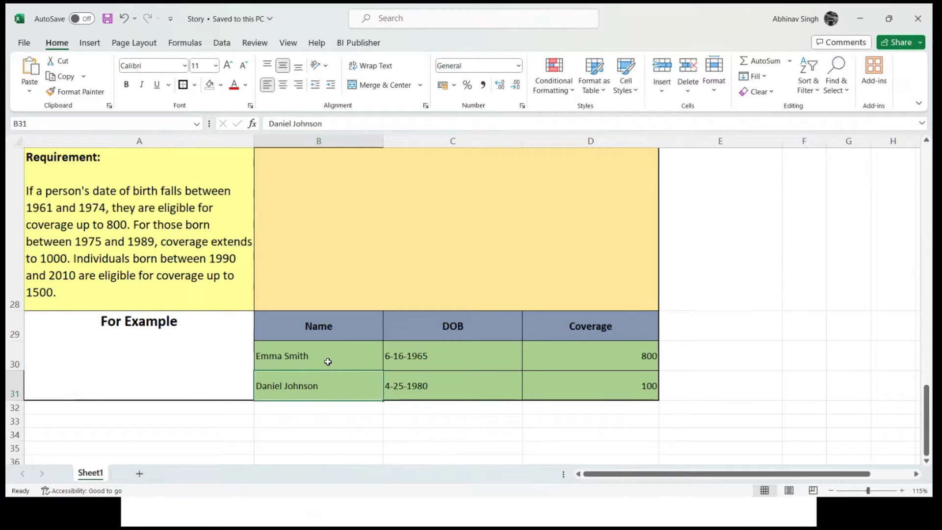
left_click(325, 361)
- Check the example birth dates 6-16-1965 and 4-25-1980 against their coverages 800 and 100
left_click(434, 357)
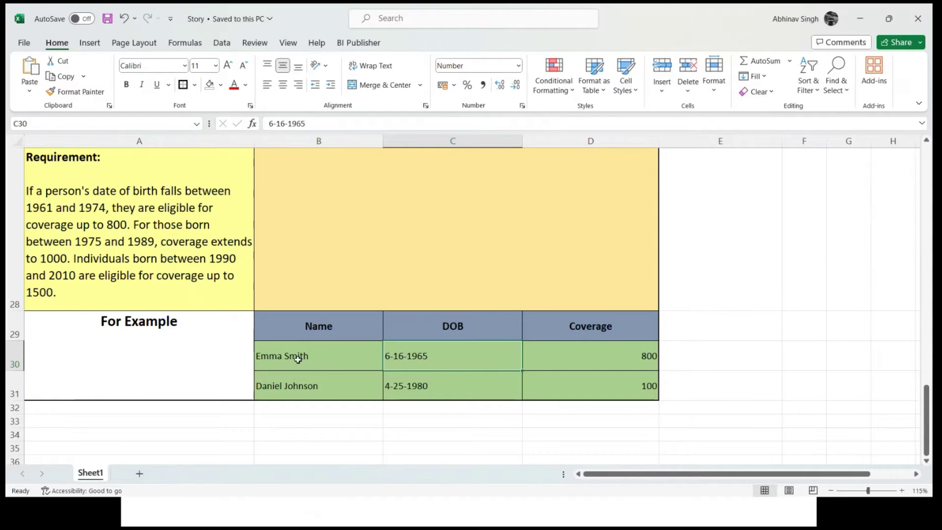
left_click(601, 365)
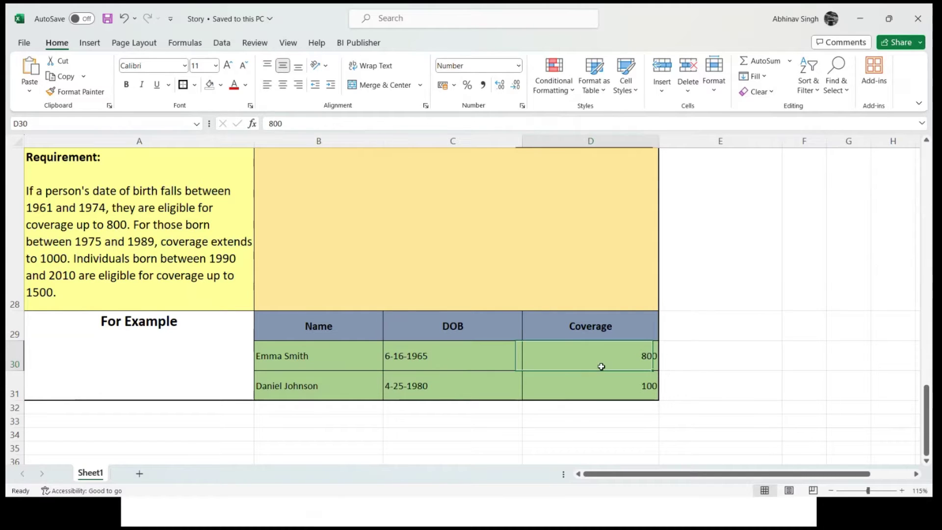
left_click(465, 363)
left_click(551, 356)
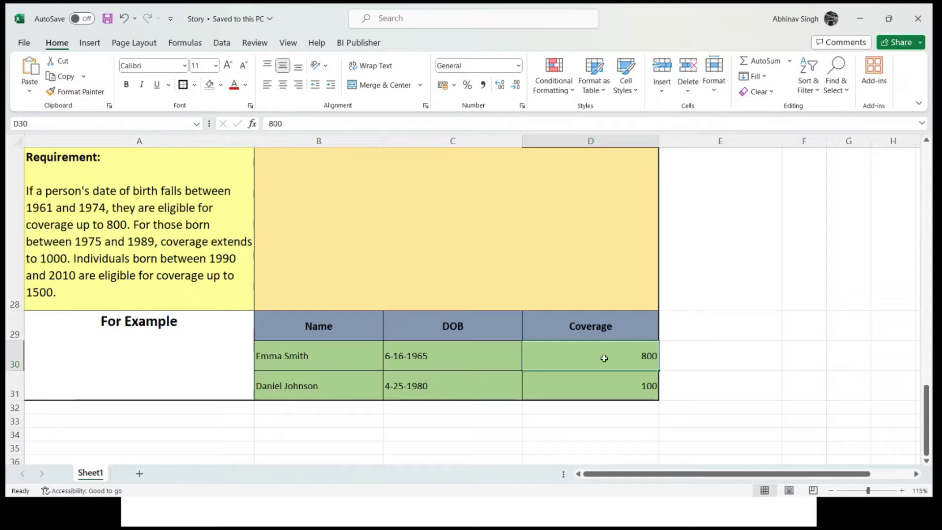
left_click(288, 384)
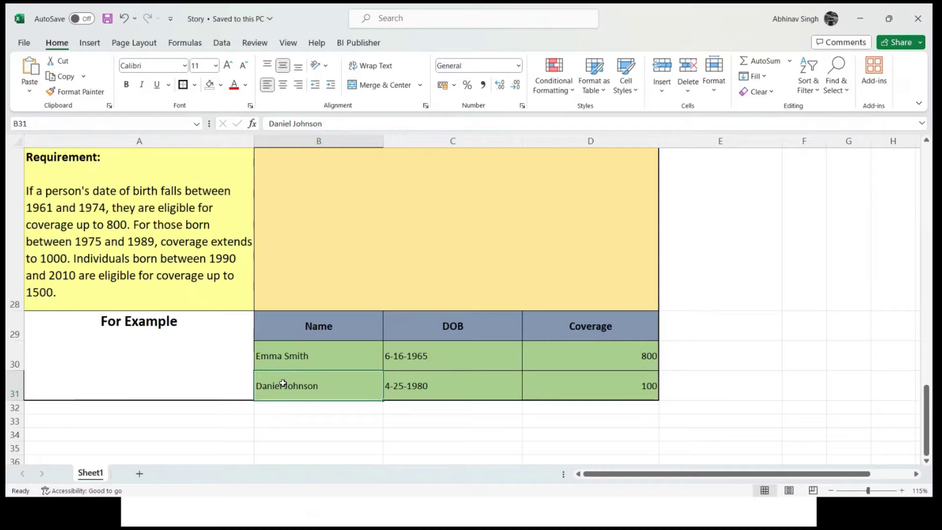
left_click(397, 389)
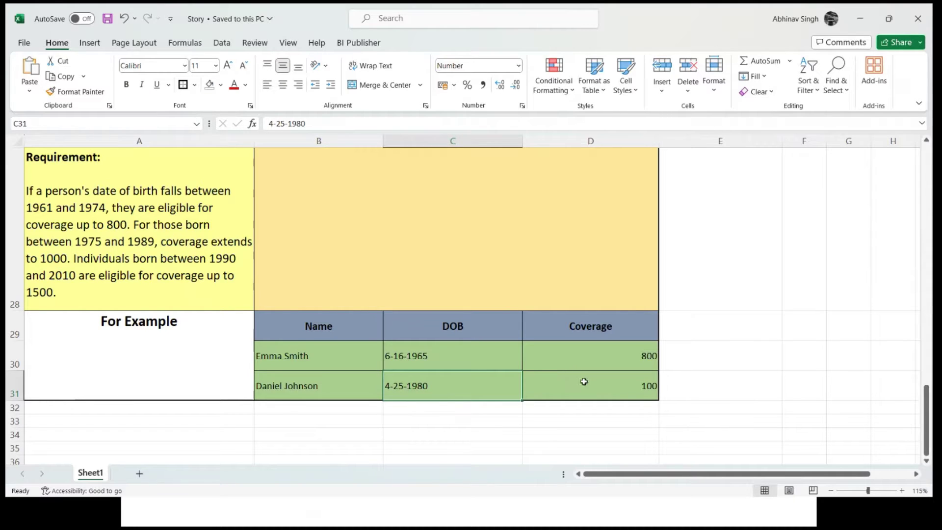
left_click(624, 385)
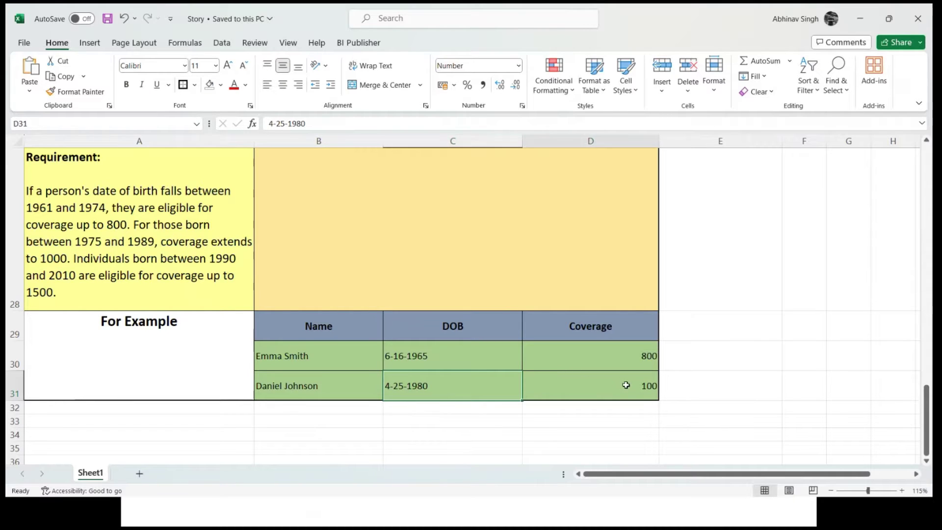
- Change the second example's coverage in D31 from 100 to 1000
double_click(652, 385)
type("0")
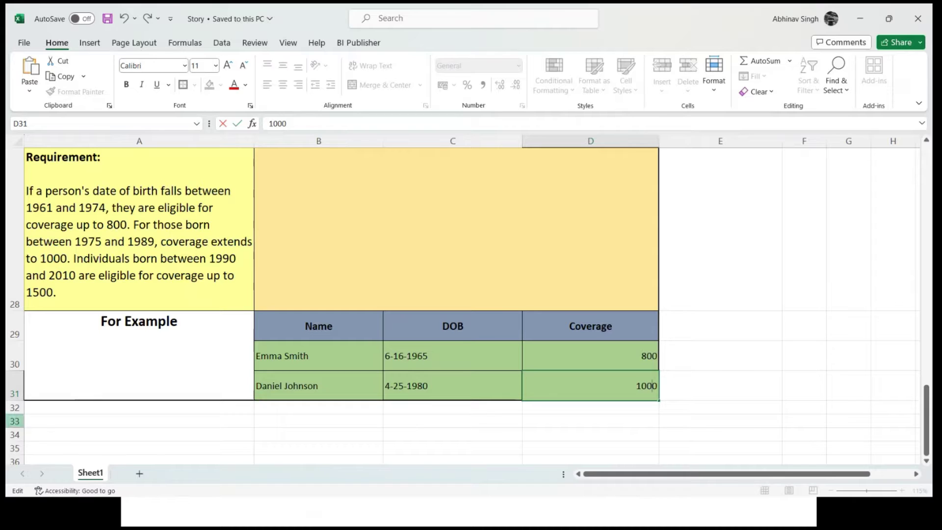
key("ctrl+Return")
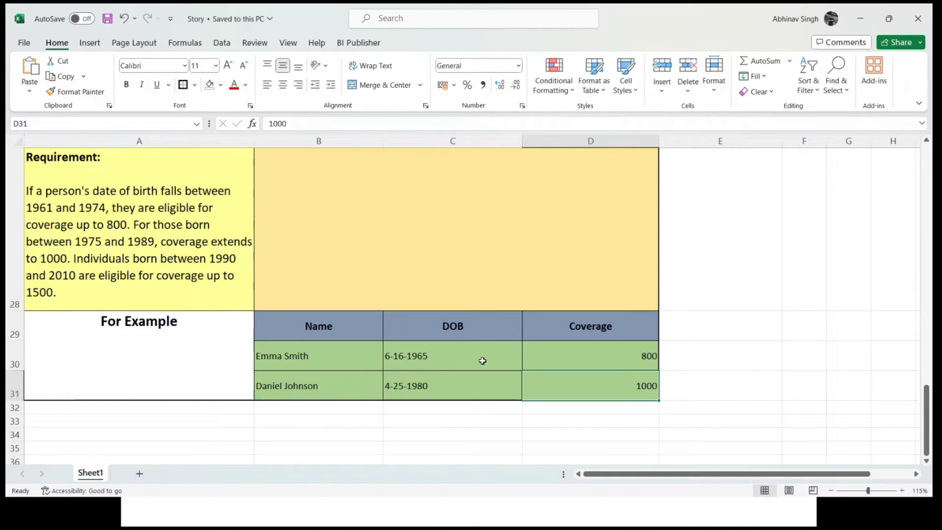
left_click(433, 375)
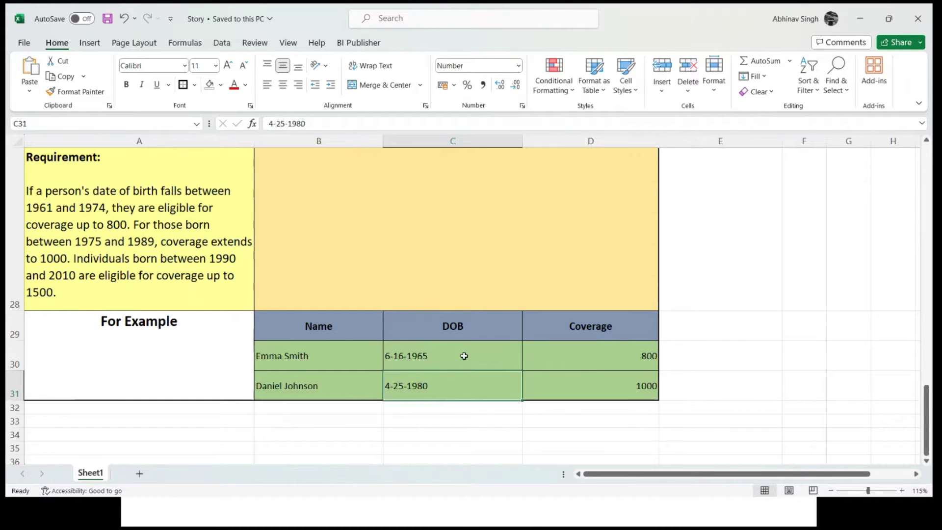
left_click(461, 357)
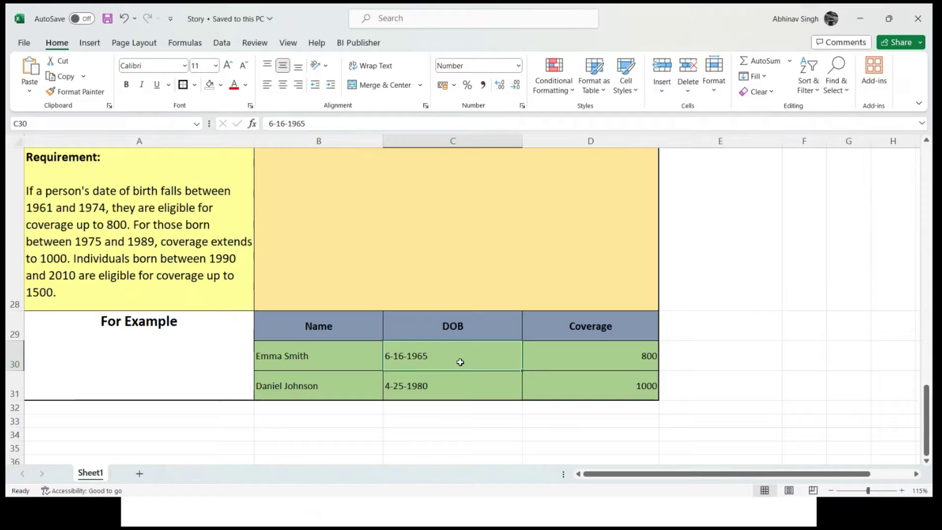
- Bring the BEN_CVG_ACC_AGE_CALC formula code in Notepad++ to the front
left_click(868, 12)
key("Escape")
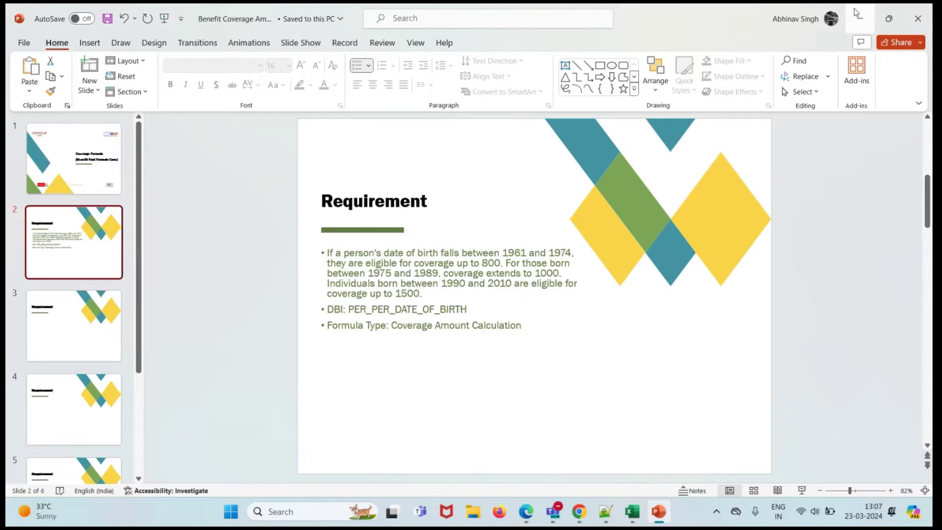
left_click(856, 13)
left_click(605, 511)
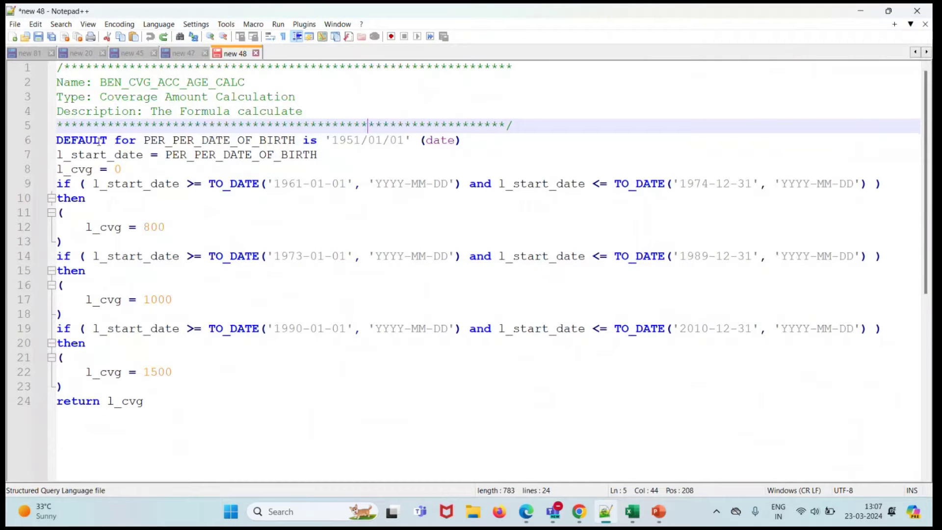
left_click_drag(142, 141, 295, 142)
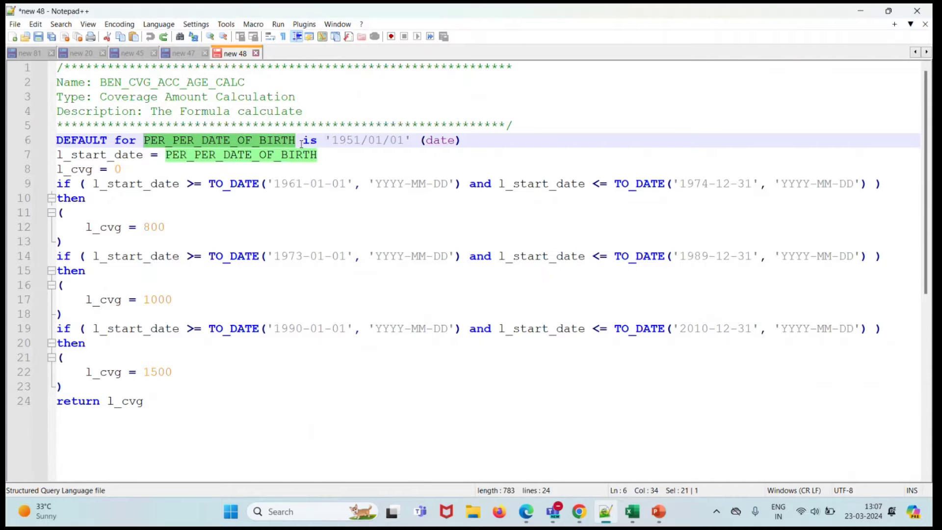
left_click(329, 143)
left_click_drag(146, 143, 288, 141)
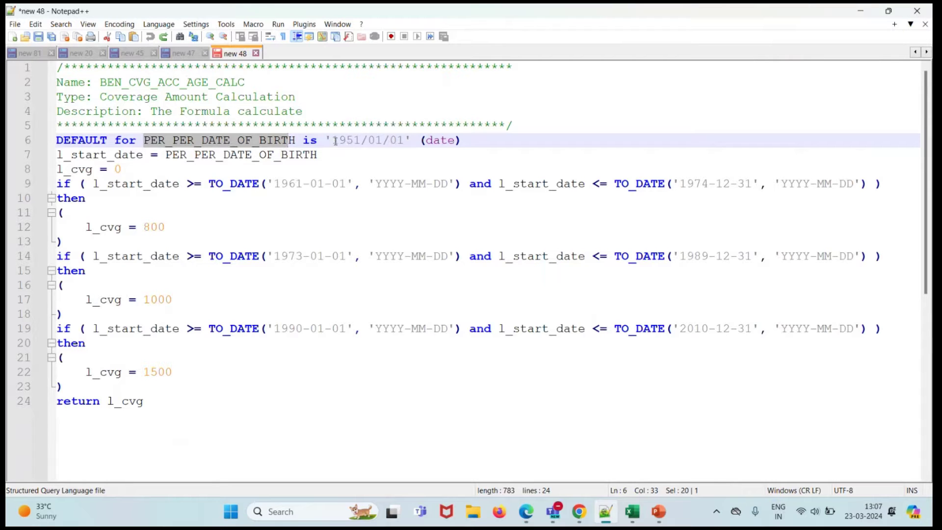
left_click_drag(332, 141, 403, 141)
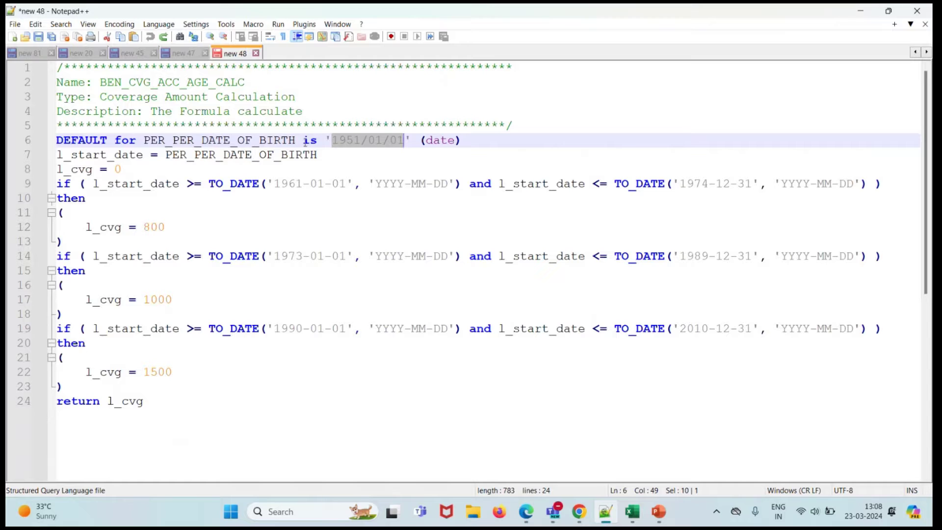
left_click(331, 145)
left_click_drag(331, 145, 396, 142)
left_click(420, 141)
left_click_drag(421, 142, 459, 144)
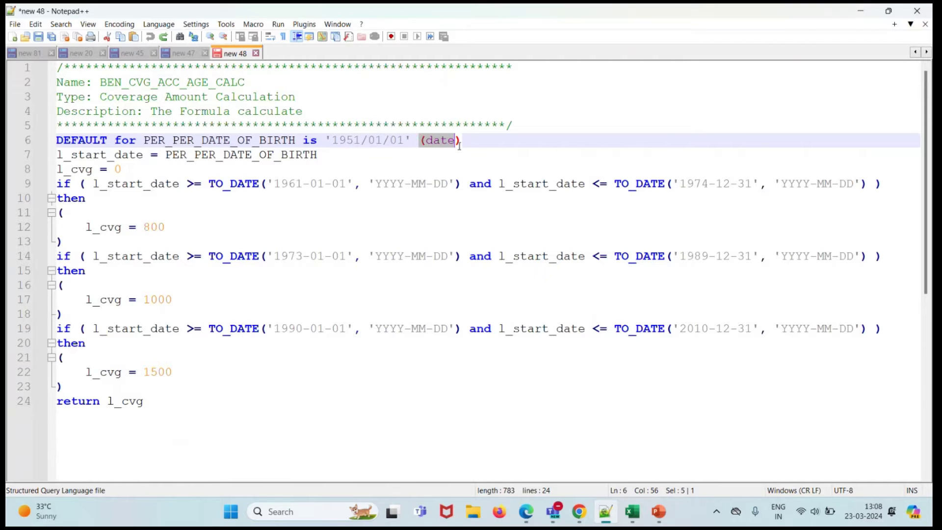
left_click(468, 147)
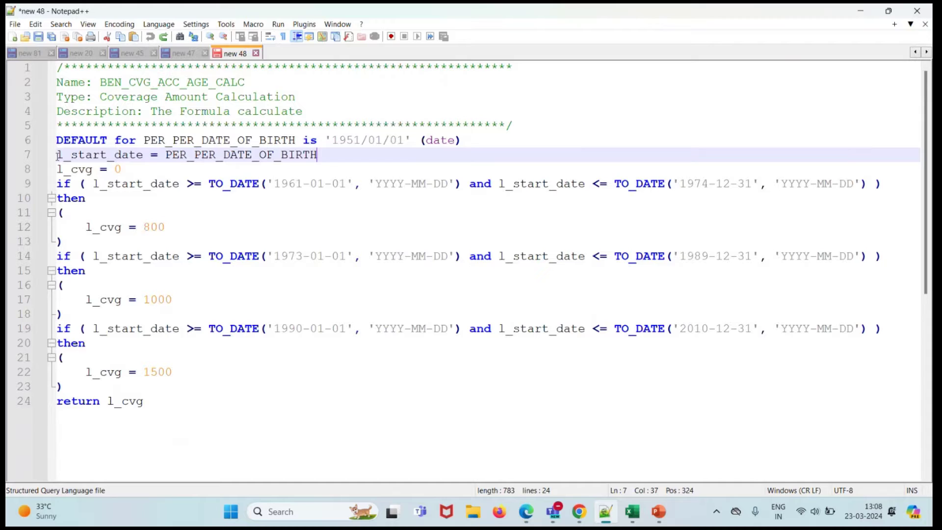
left_click_drag(56, 156, 144, 162)
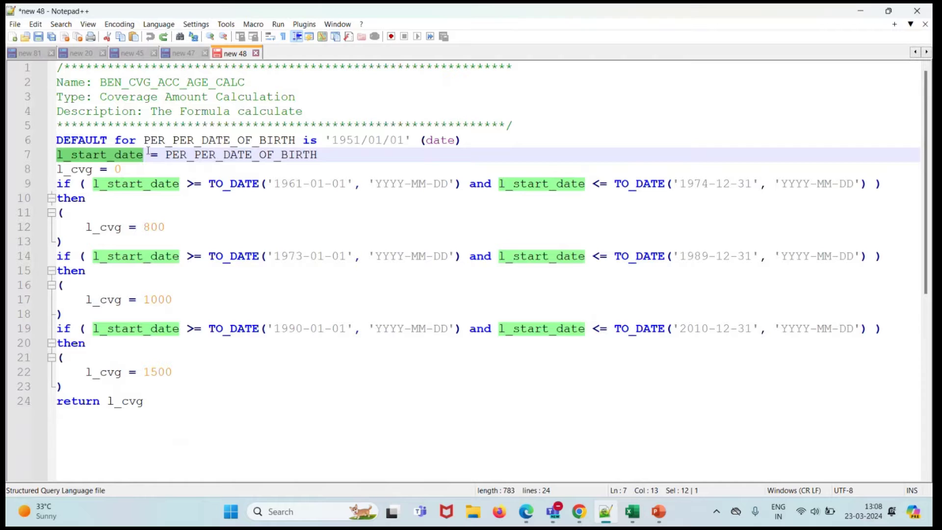
left_click_drag(165, 156, 318, 155)
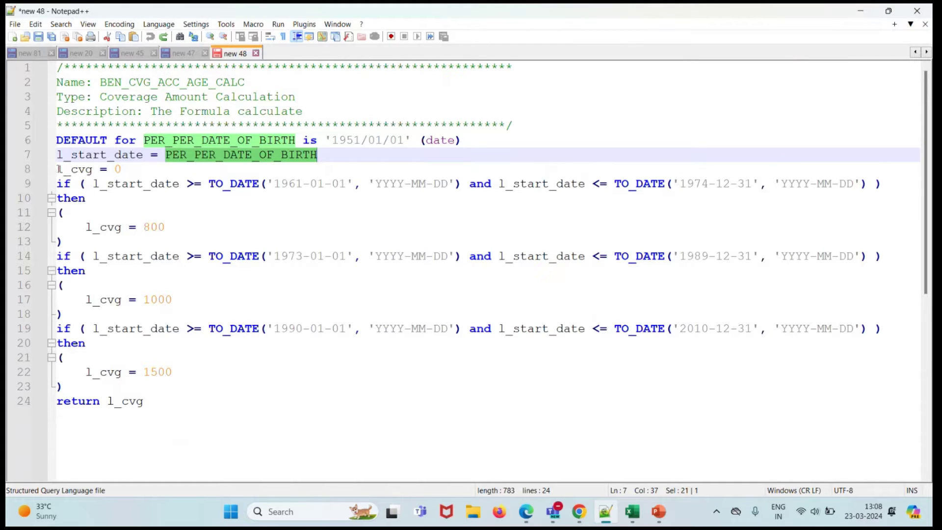
double_click(58, 170)
left_click(78, 169)
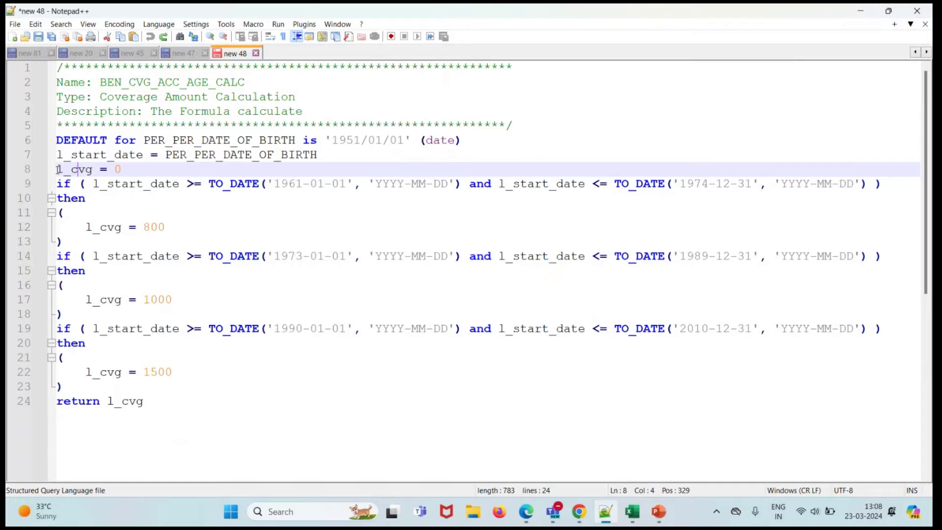
left_click(127, 167)
left_click_drag(63, 186, 83, 242)
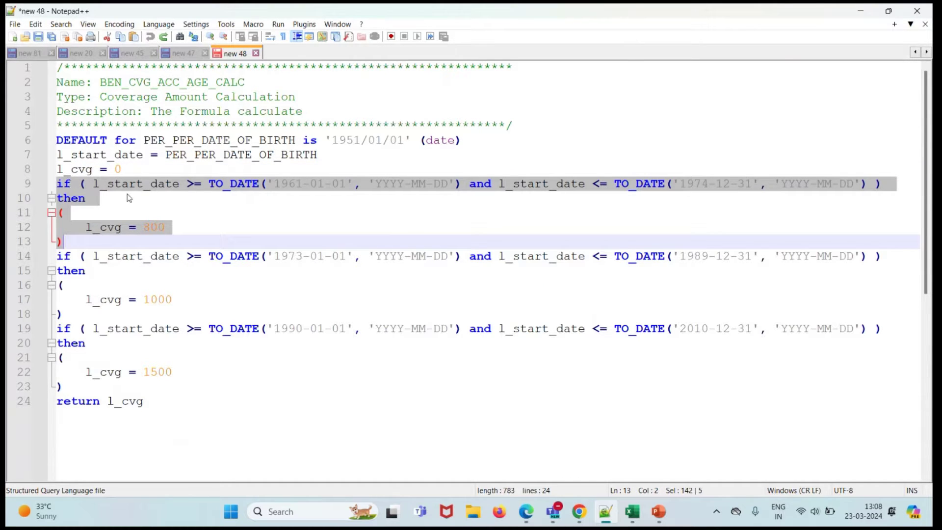
left_click(196, 192)
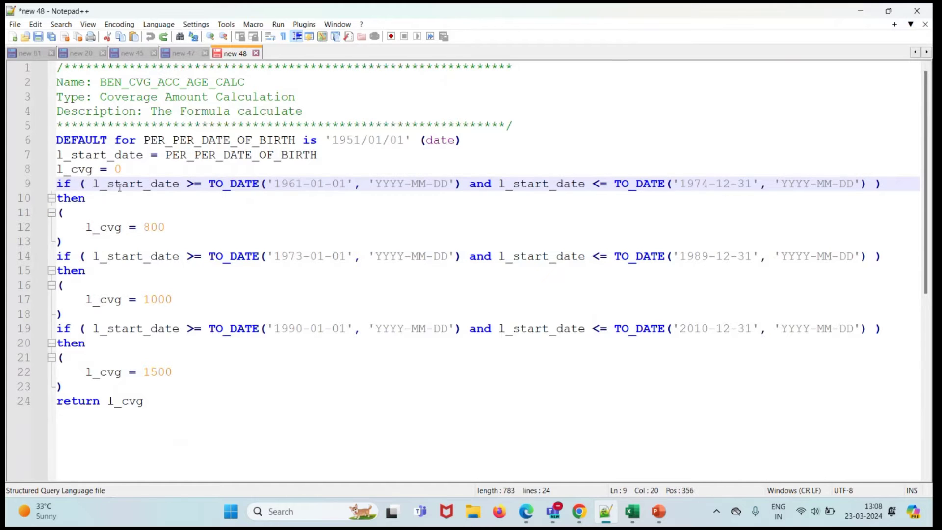
left_click(92, 185)
left_click_drag(92, 184, 179, 185)
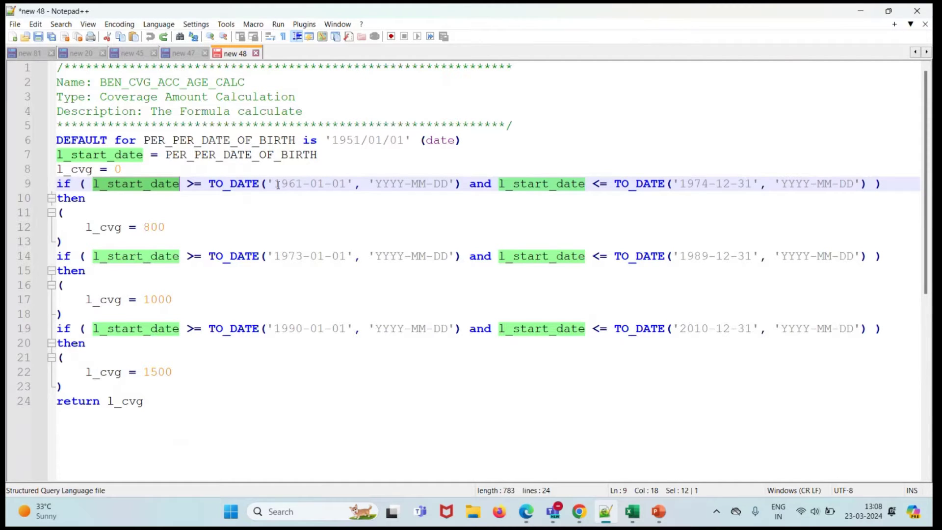
left_click_drag(276, 184, 346, 184)
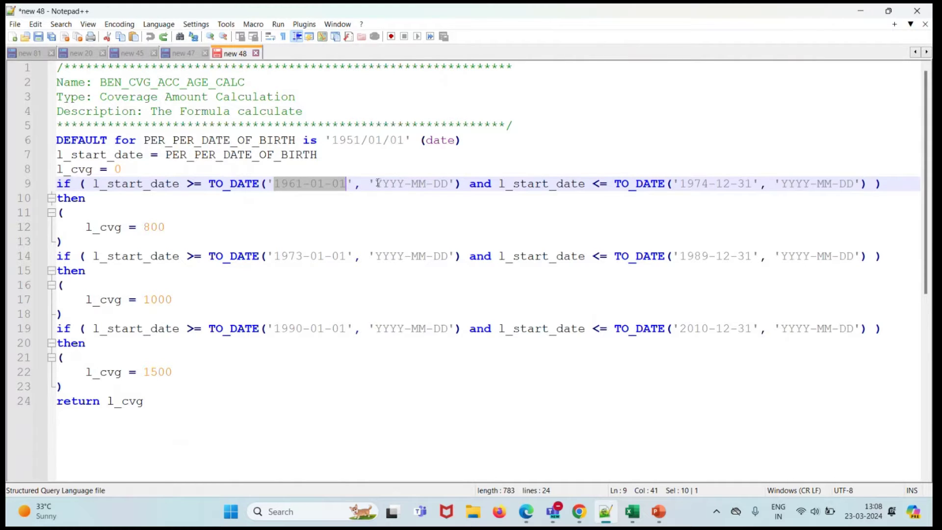
left_click_drag(378, 183, 447, 185)
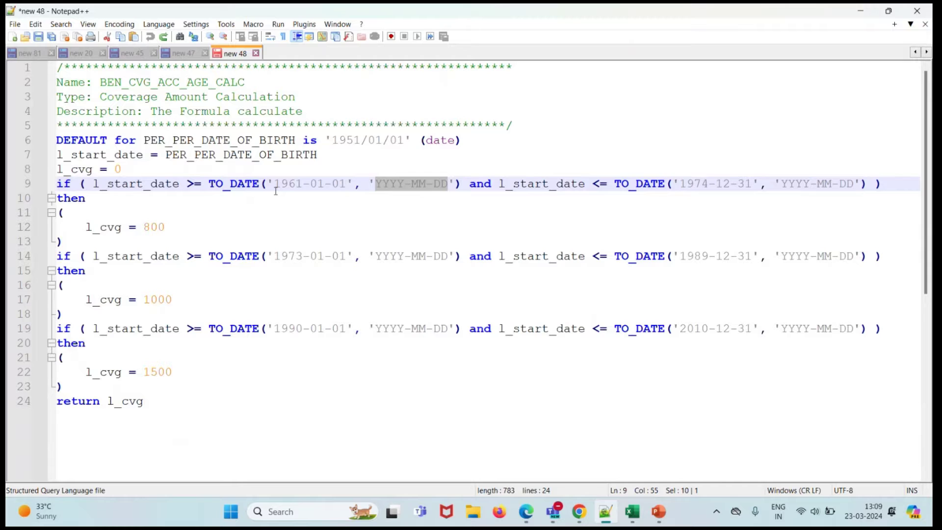
left_click_drag(275, 188, 347, 191)
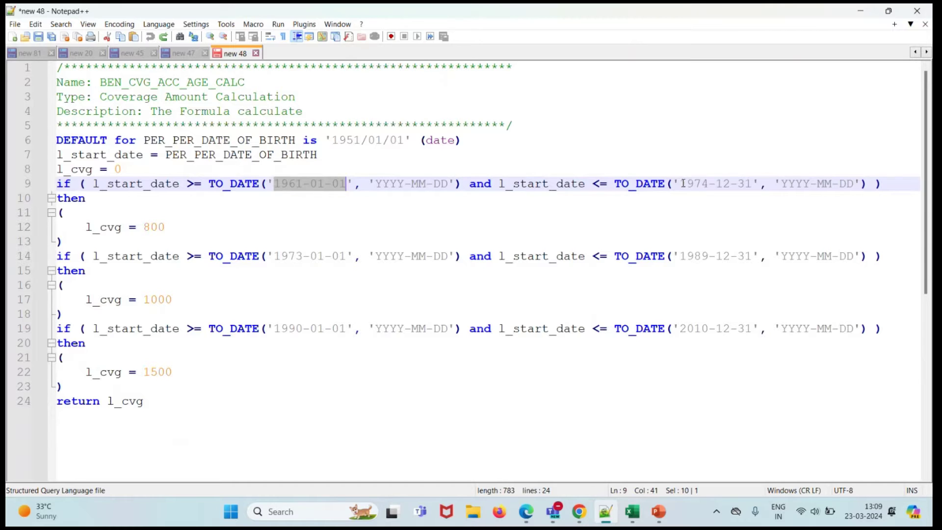
left_click_drag(680, 184, 750, 186)
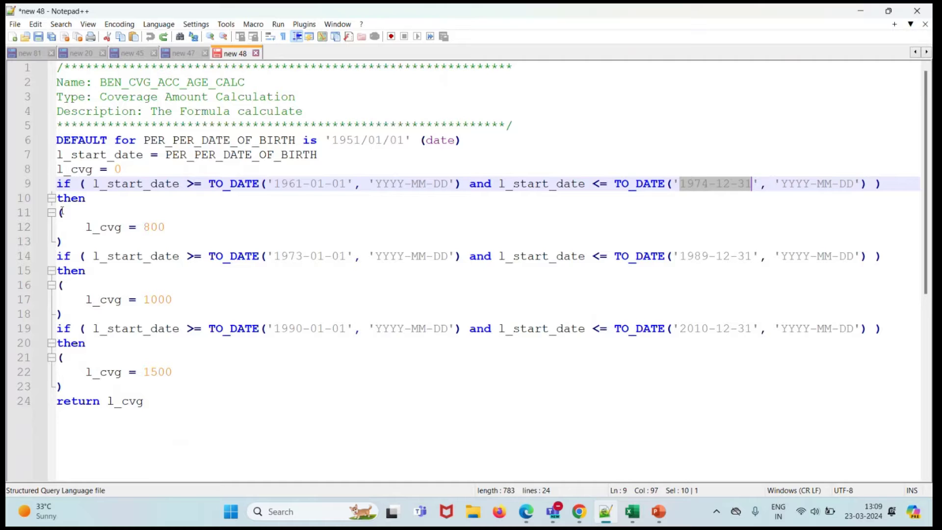
left_click_drag(86, 227, 166, 228)
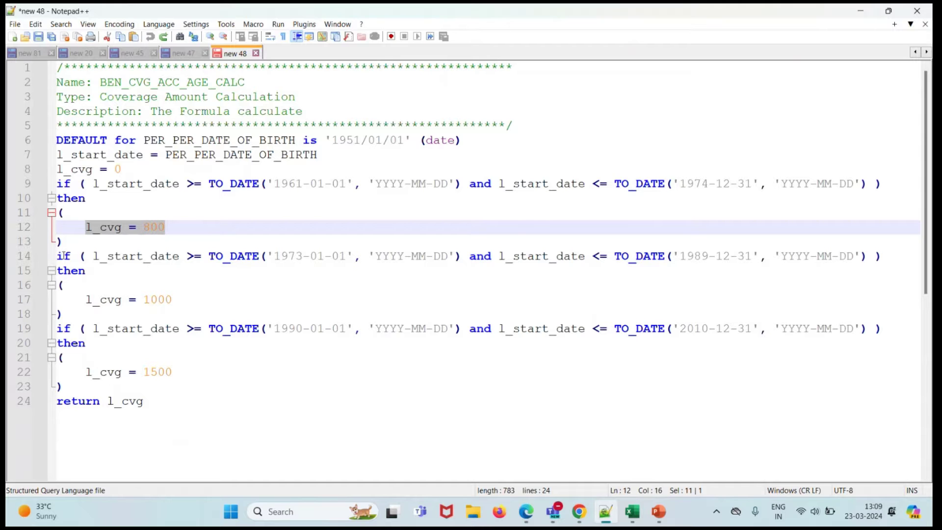
double_click(110, 401)
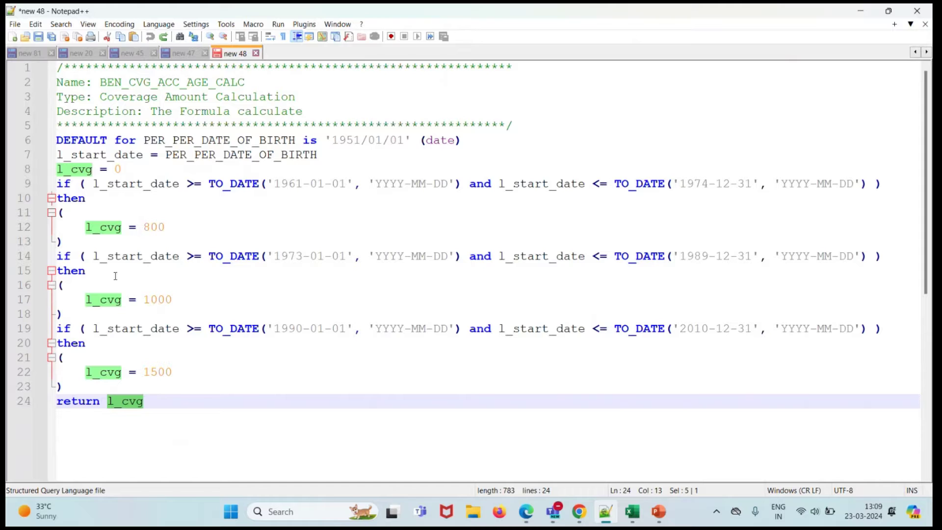
left_click(275, 257)
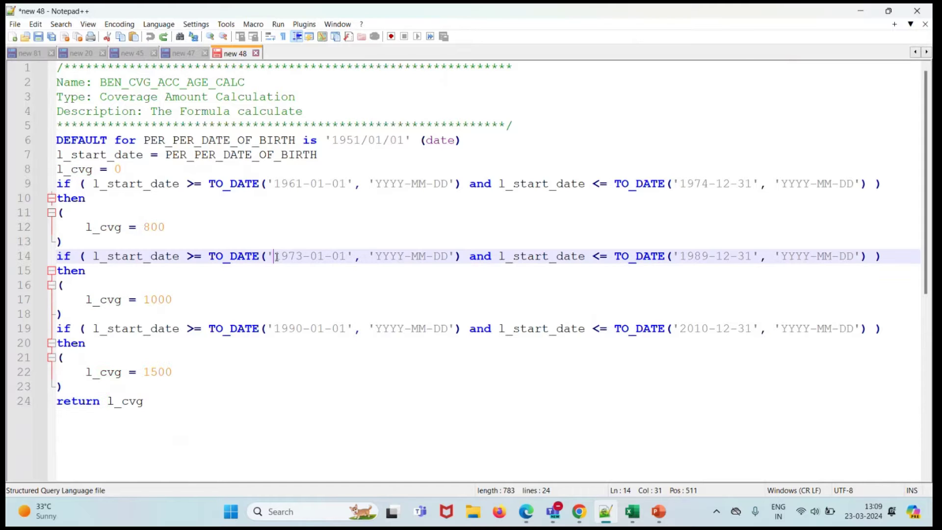
left_click_drag(276, 257, 345, 257)
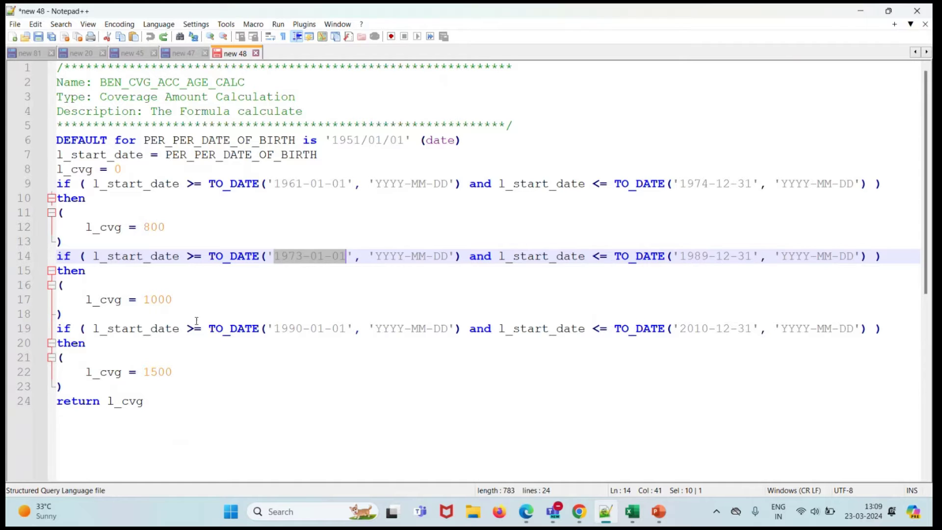
left_click_drag(86, 299, 173, 300)
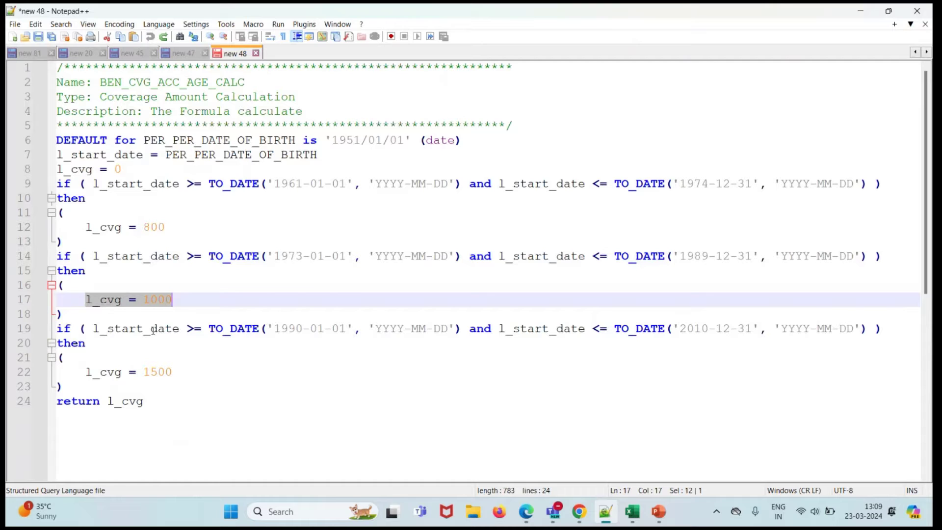
left_click(91, 330)
mouse_move(91, 330)
left_mouse_down()
mouse_move(301, 337)
mouse_move(102, 340)
left_mouse_up()
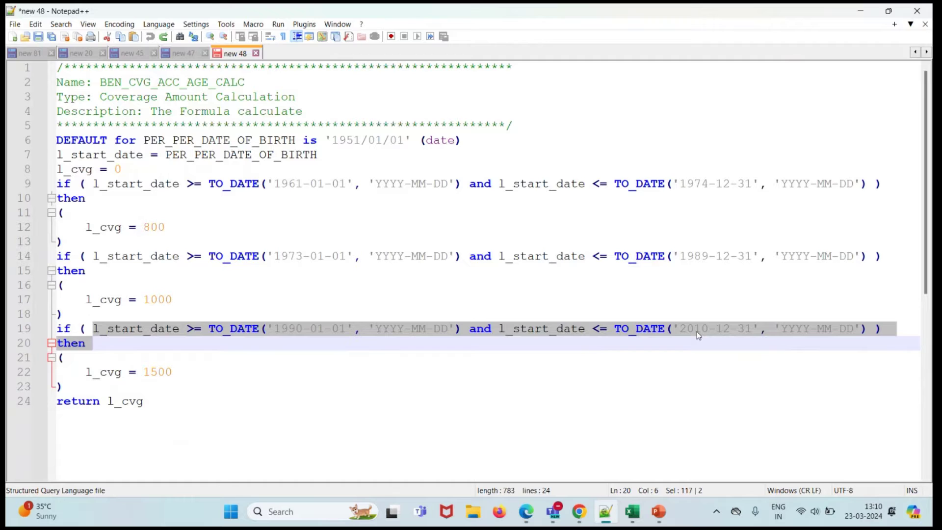
left_click_drag(86, 373, 172, 373)
left_click(195, 375)
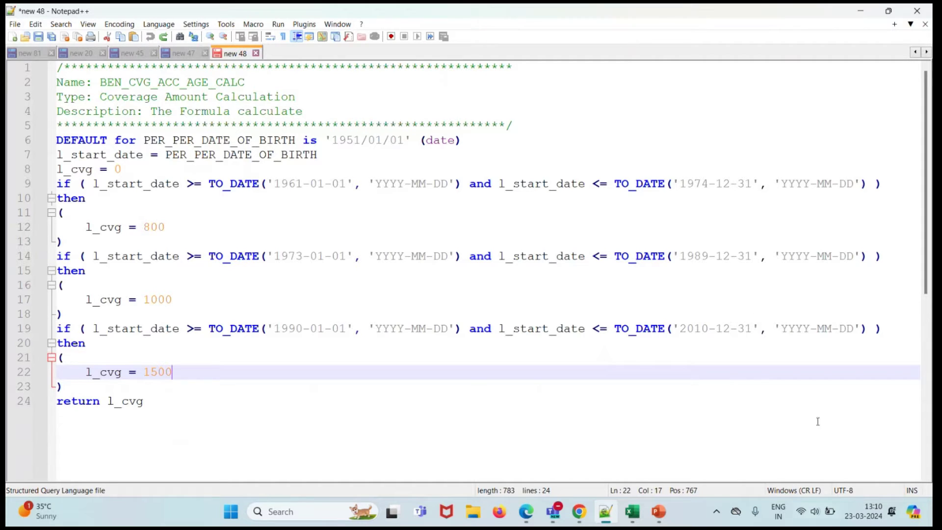
- Go to Compensation > Fast Formulas in Oracle Fusion and start creating a new formula
left_click(578, 511)
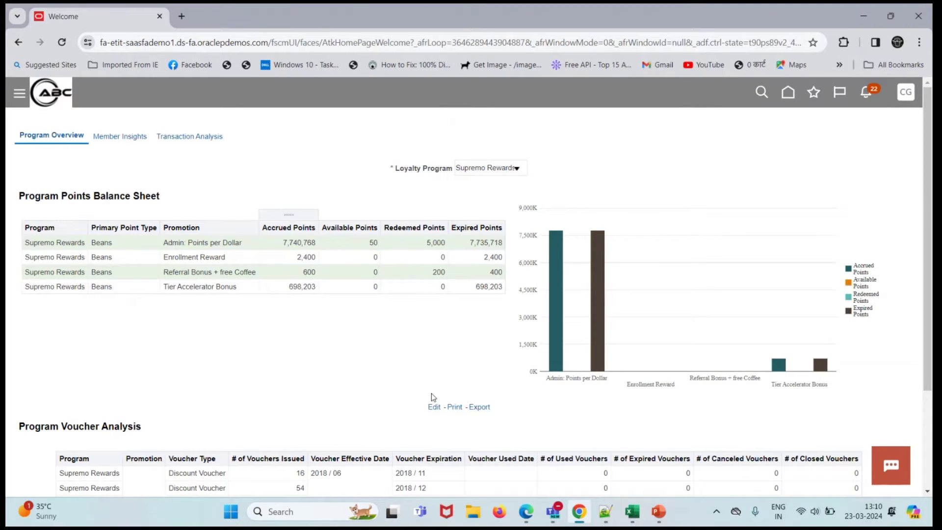
left_click(67, 89)
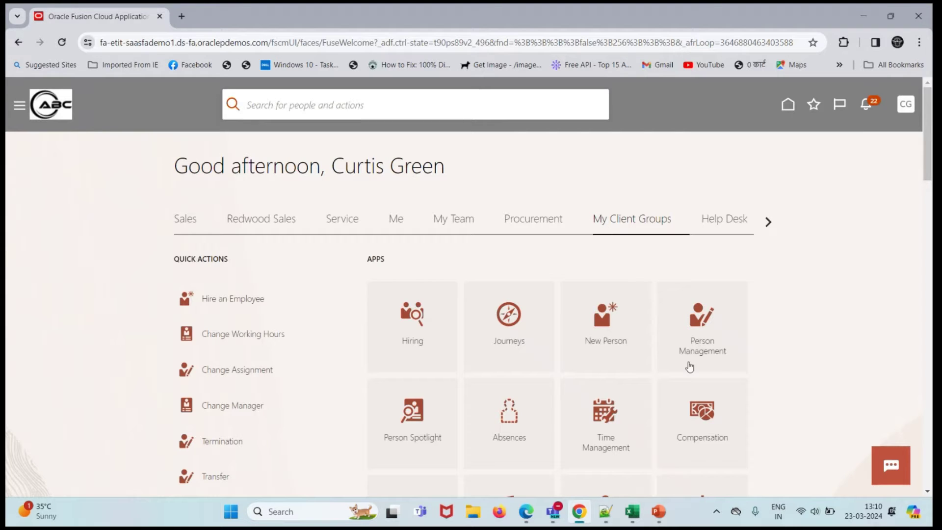
left_click(703, 411)
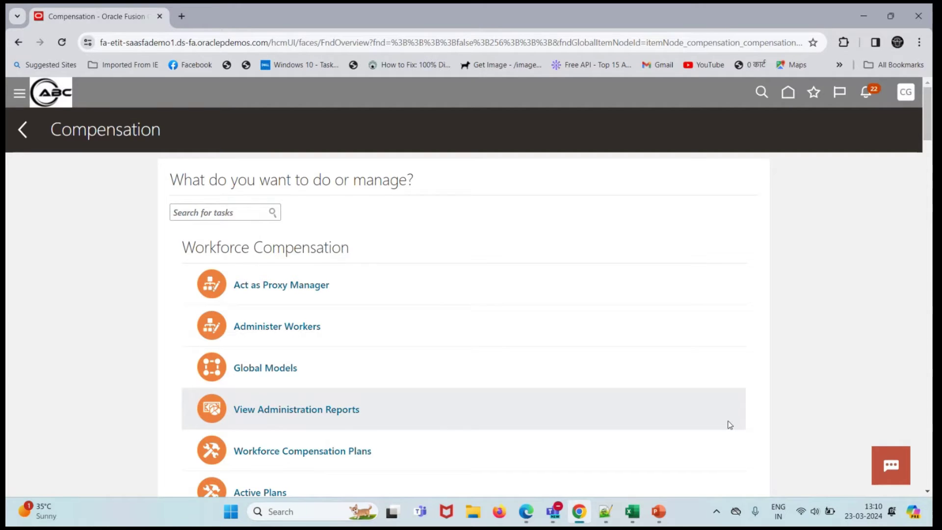
scroll(620, 369, "down", 15)
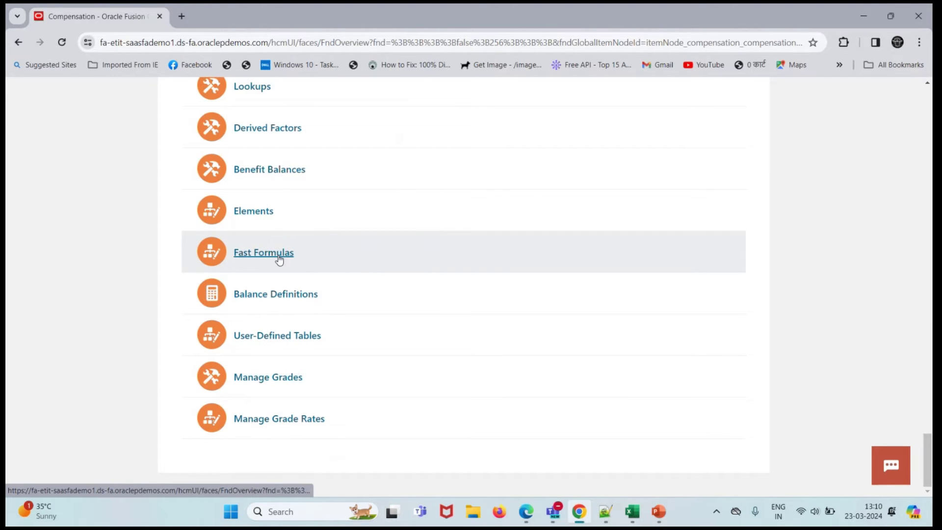
left_click(278, 255)
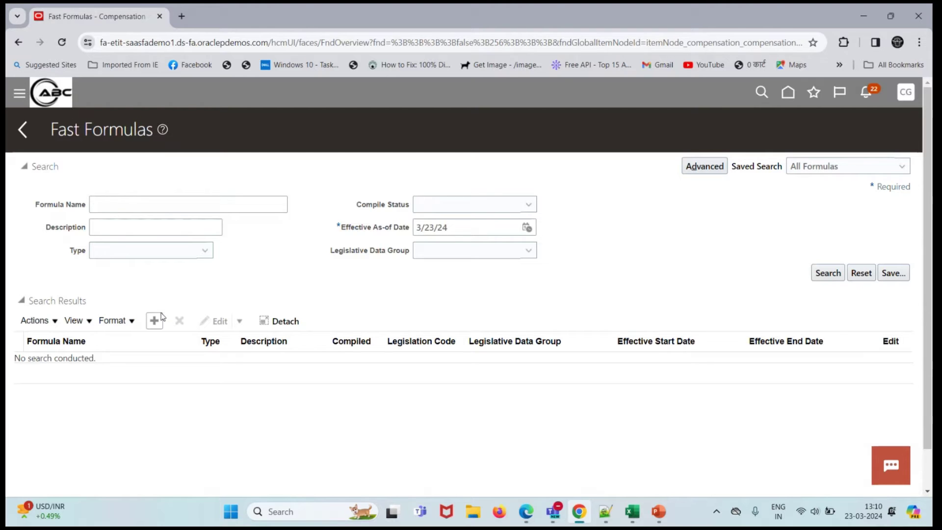
left_click(161, 316)
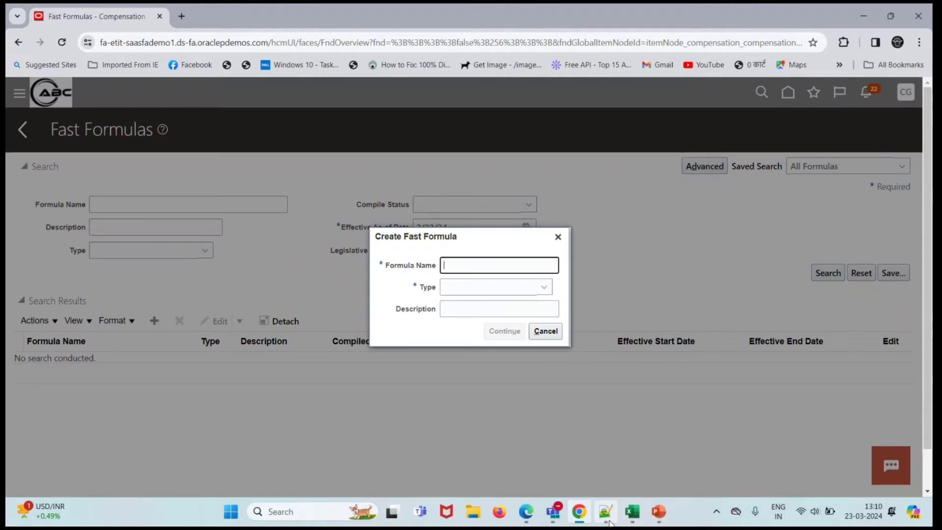
- Copy BEN_CVG_ACC_AGE_CALC from Notepad++ and paste it as the Formula Name
left_click(610, 521)
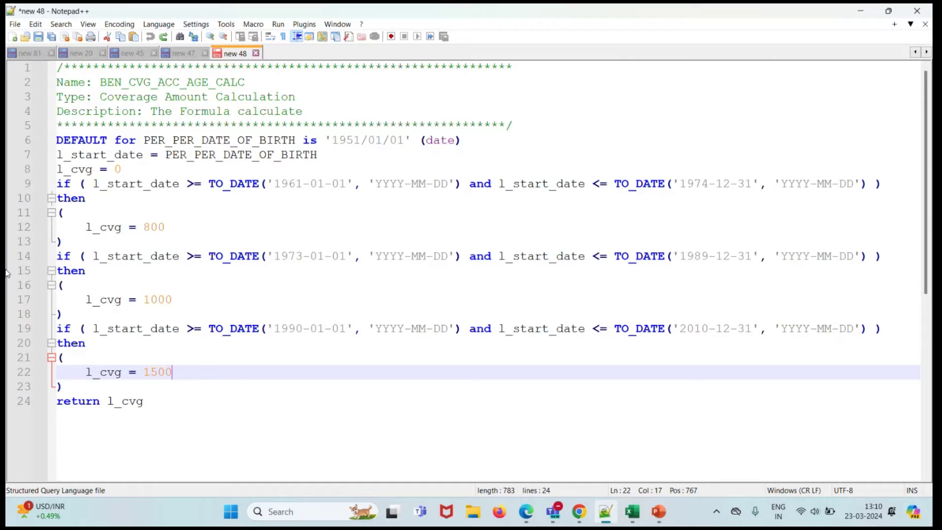
left_click_drag(245, 82, 102, 81)
key("ctrl+c")
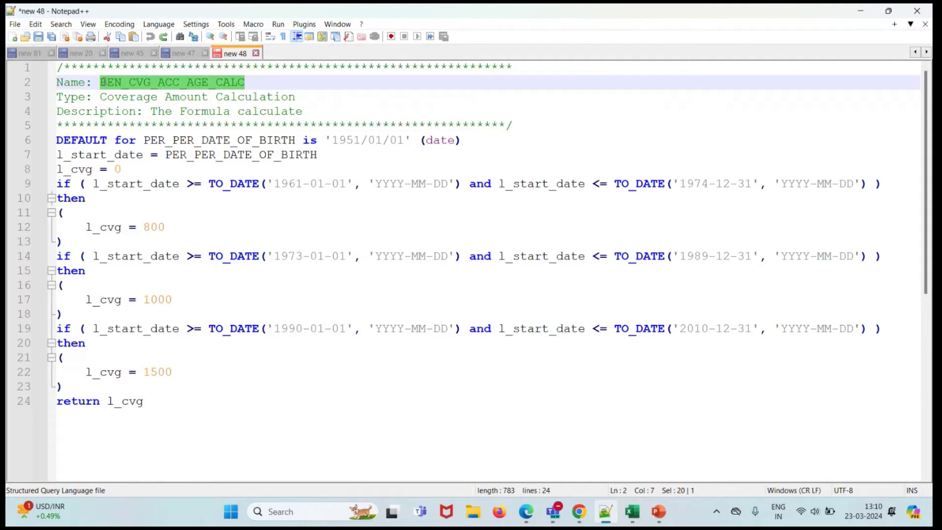
left_click(866, 12)
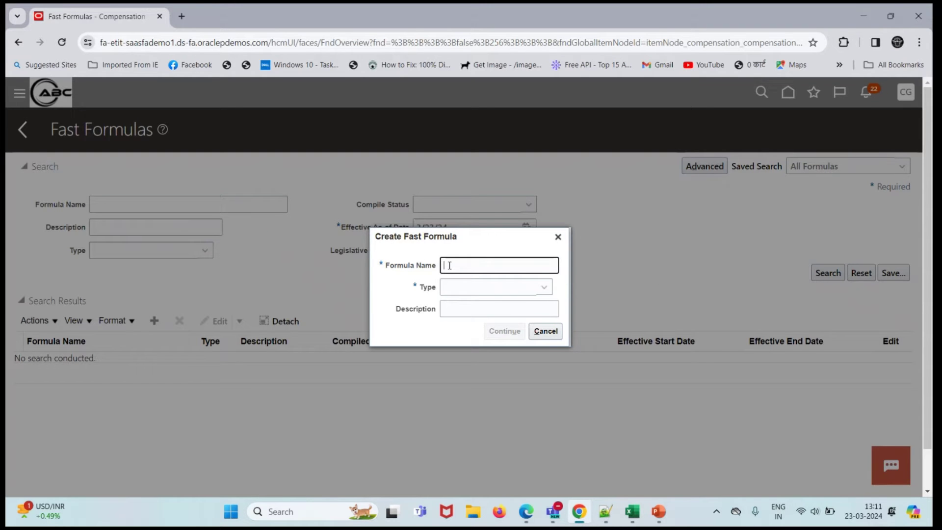
key("ctrl+v")
- Set the formula type to Coverage Amount Calculation and the effective start date to 1/1/01
left_click(466, 289)
key("c")
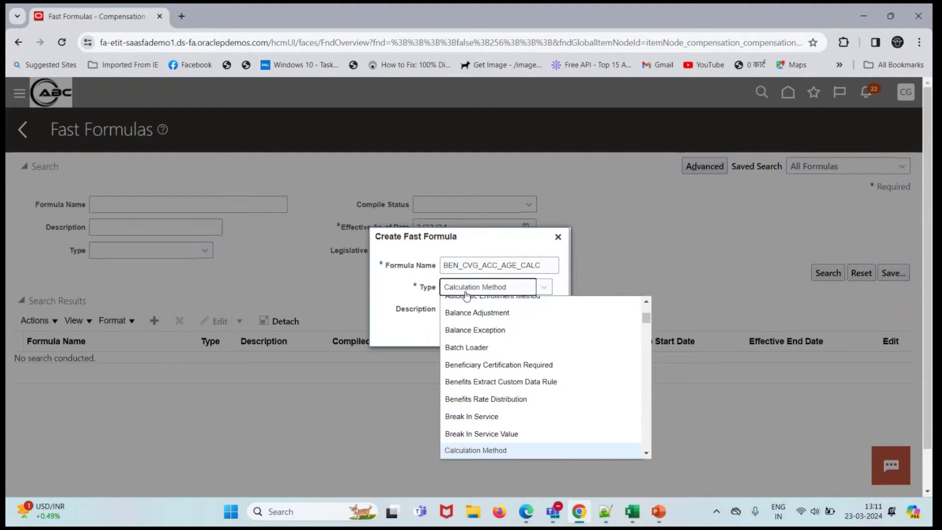
key("Down")
key("Down")
key("Down")
key("Down")
key("Down")
key("Down")
key("Down")
key("Down")
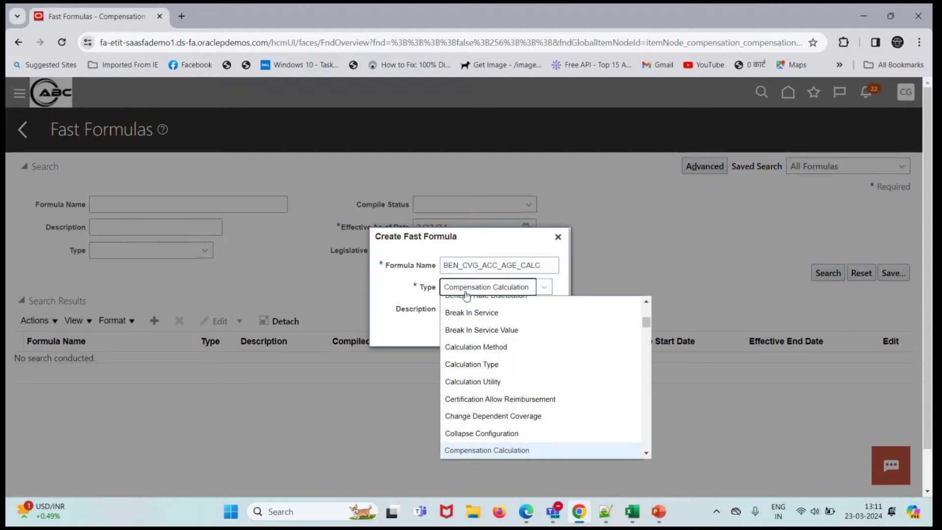
key("Down")
key("Down")
key("Down")
key("Down")
key("Down")
key("Down")
key("Down")
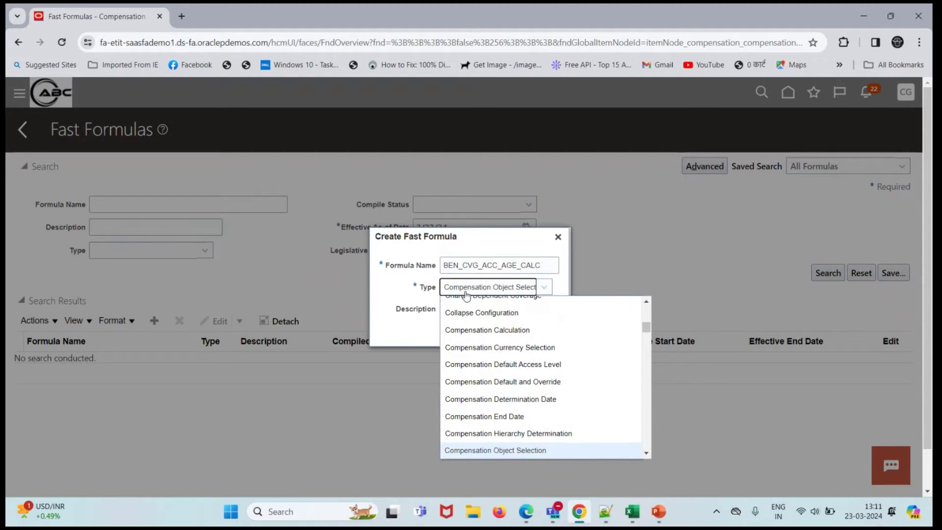
key("Down")
key("Down")
key("Return")
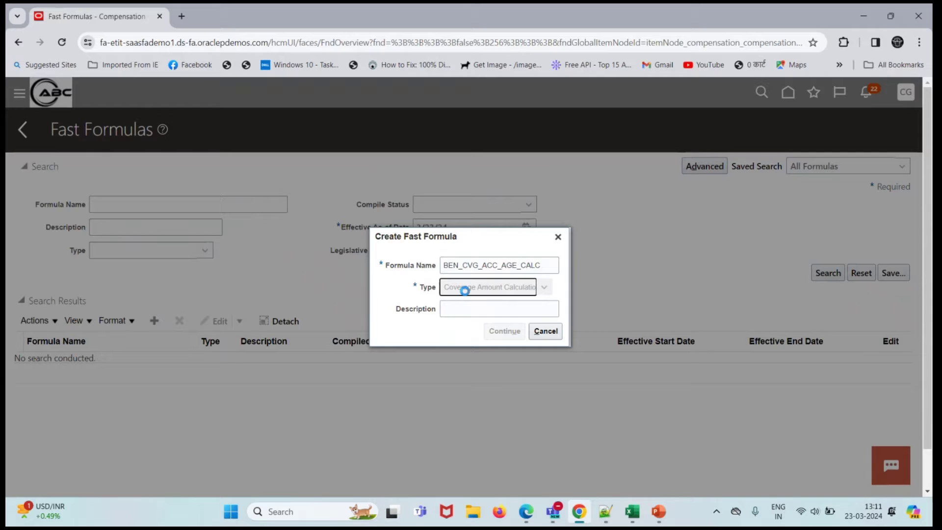
left_click_drag(472, 322, 430, 336)
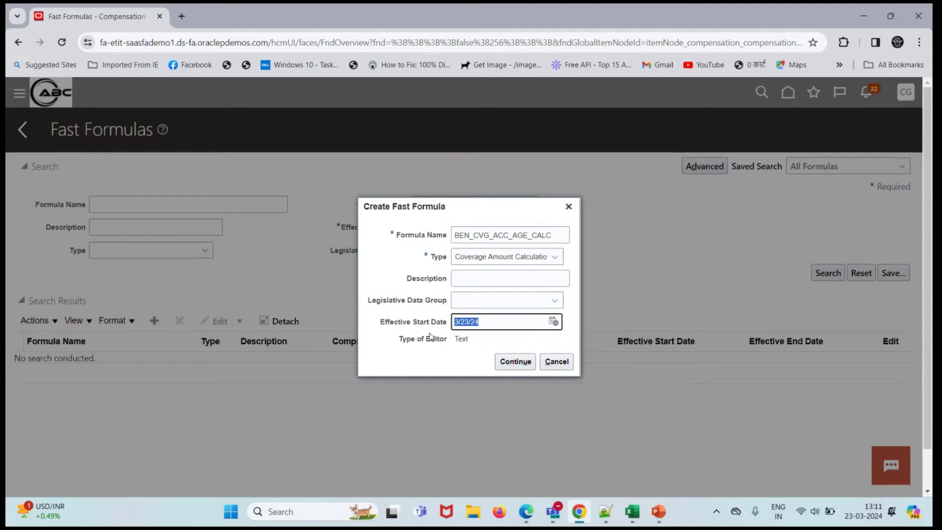
type("1/1/01")
- Paste the full 24-line script from Notepad++ into Formula Text and save the formula
left_click(515, 362)
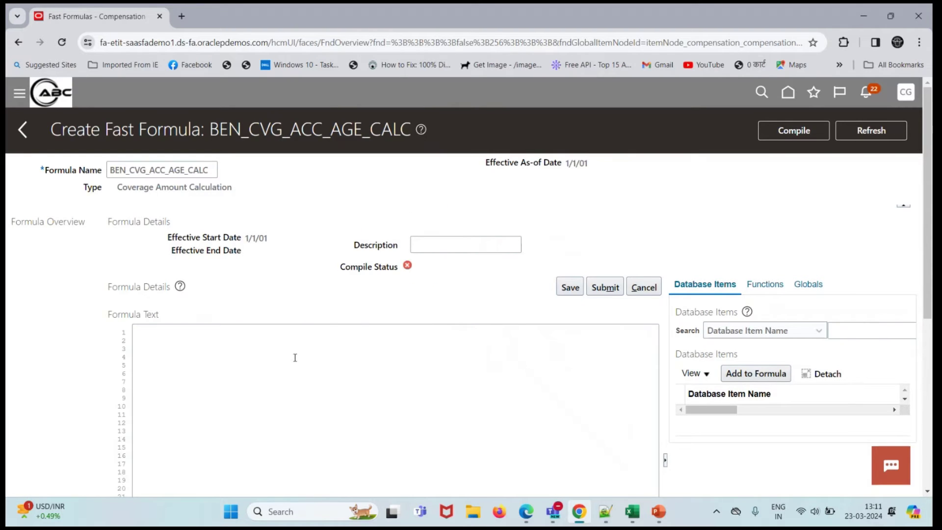
key("alt+Tab")
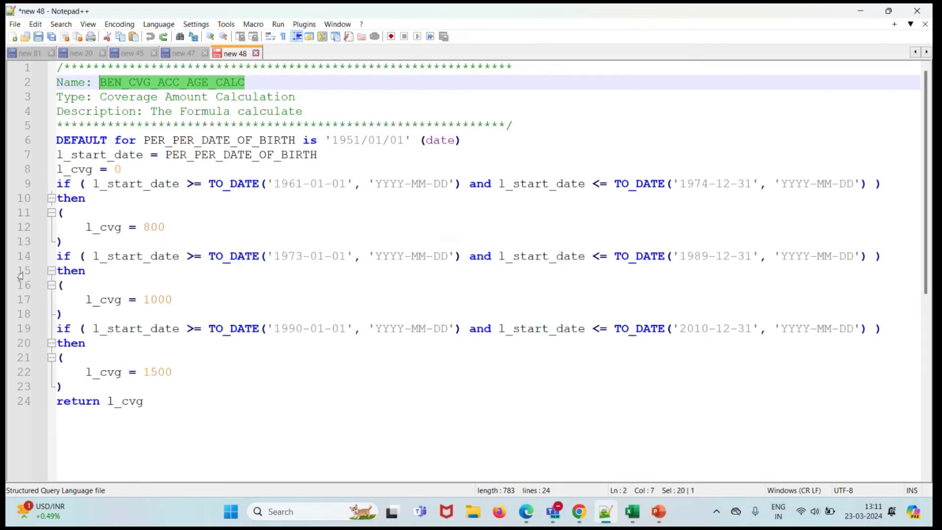
left_click_drag(157, 395, 43, 69)
key("ctrl+c")
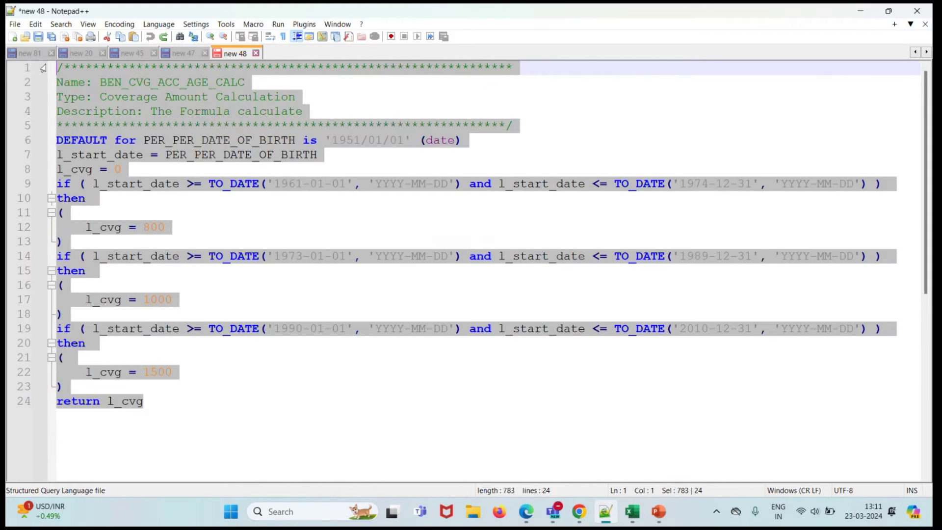
left_click(863, 10)
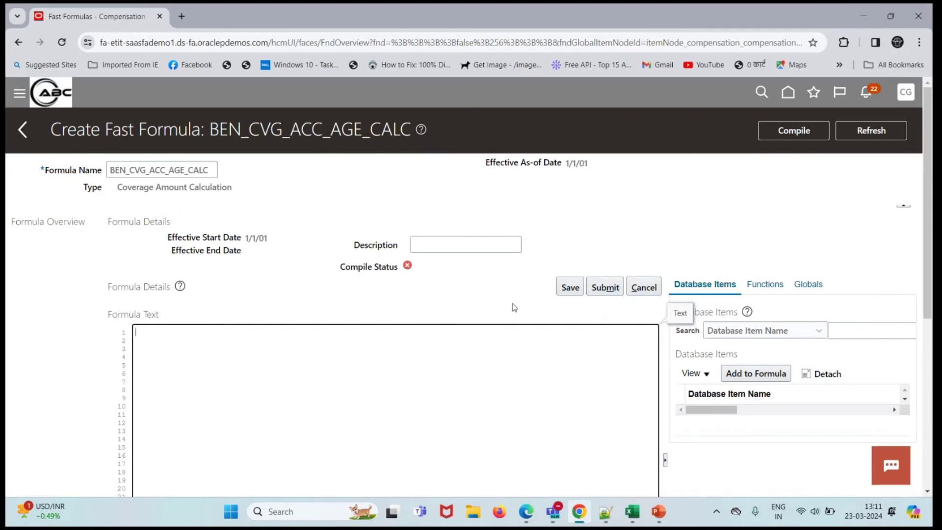
left_click(354, 374)
key("ctrl+v")
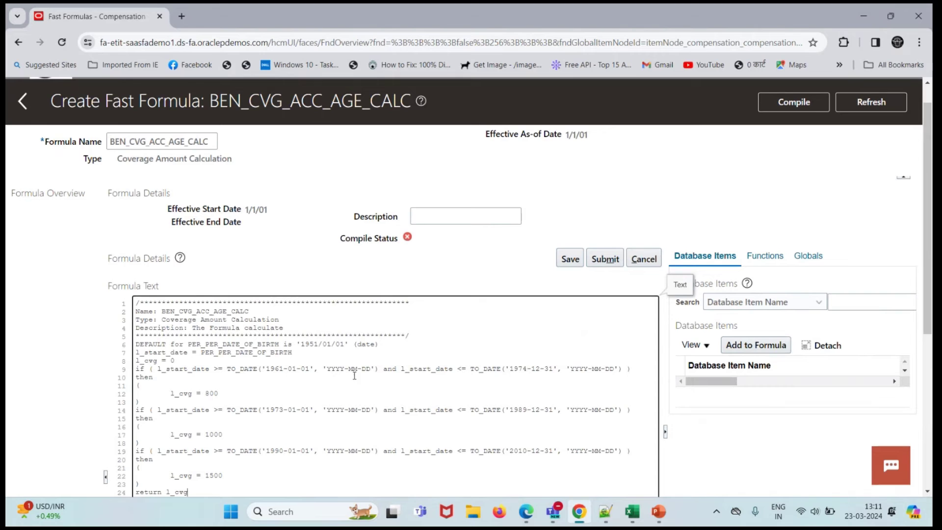
left_click(599, 283)
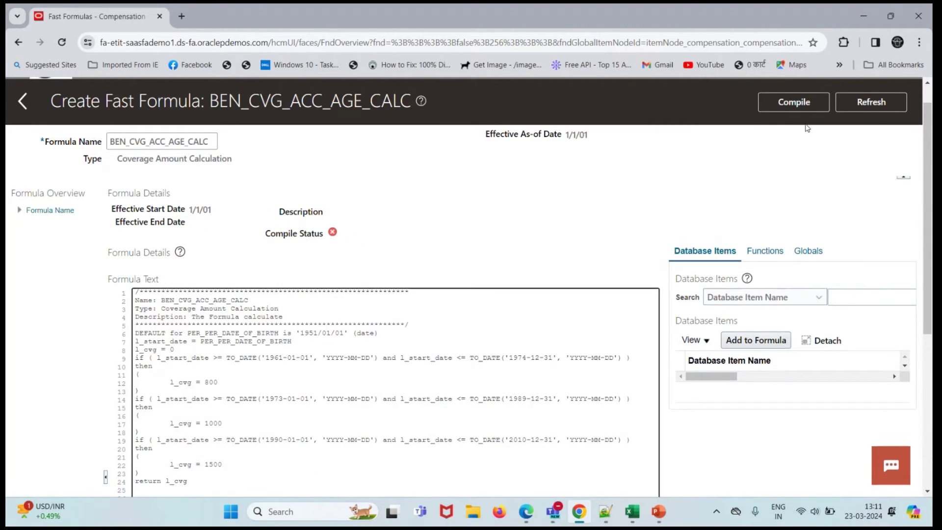
- Submit BEN_CVG_ACC_AGE_CALC for compilation and acknowledge the confirmation message
left_click(799, 104)
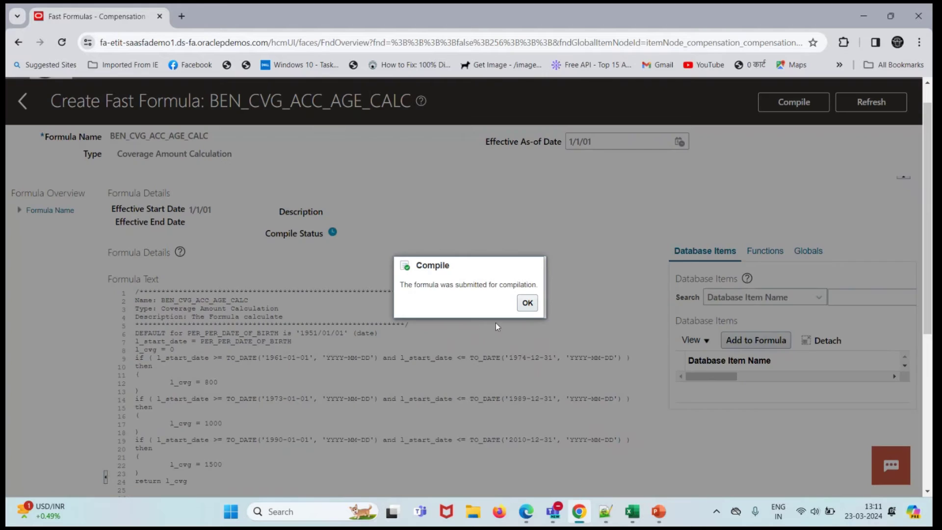
left_click(530, 308)
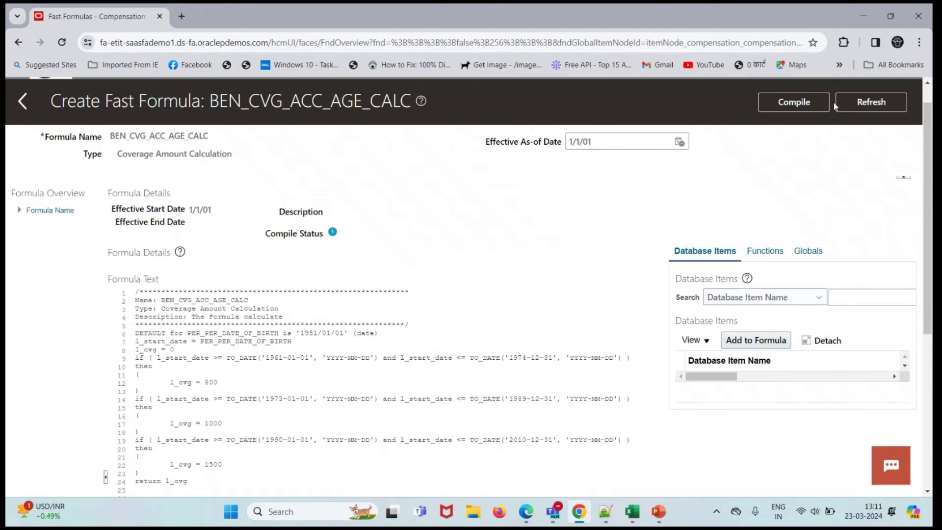
left_click(864, 103)
- Keep refreshing the compile status until it finishes, ending on the Fast Formulas search page
left_click(881, 105)
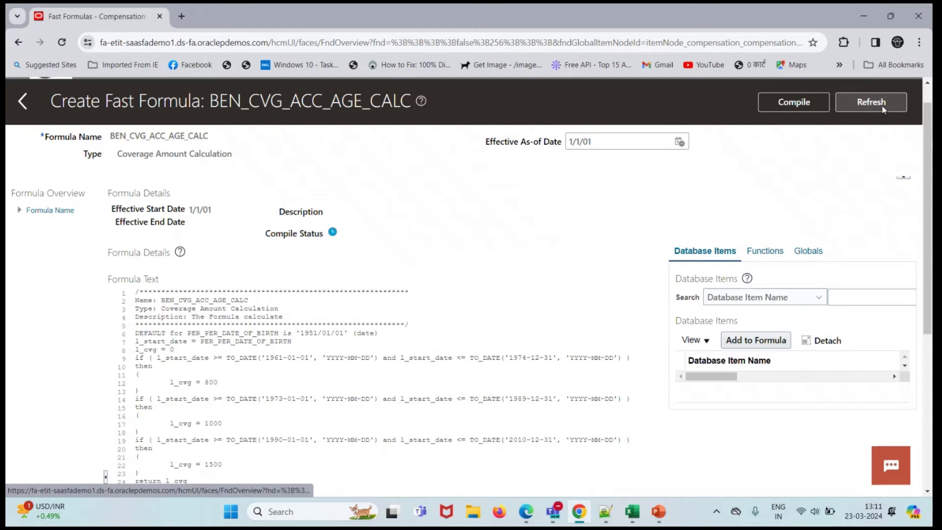
left_click(882, 105)
left_click(871, 104)
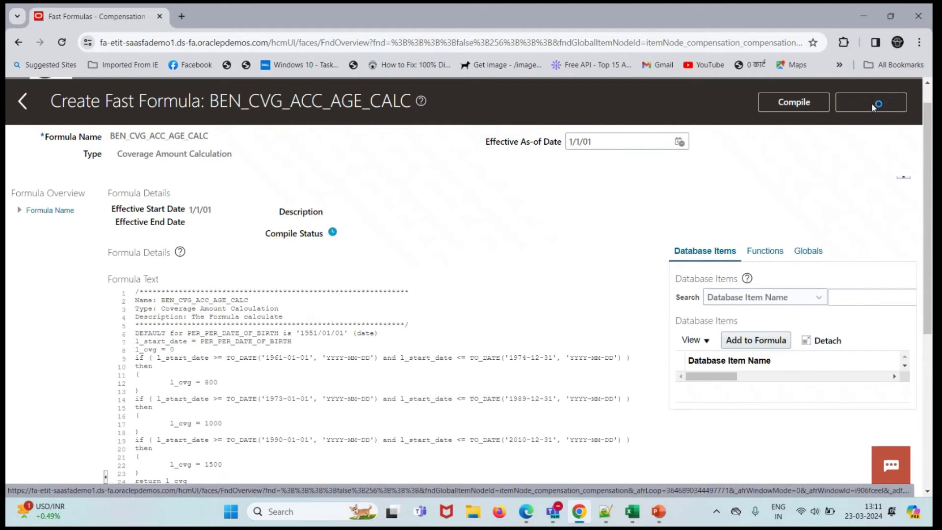
left_click(872, 104)
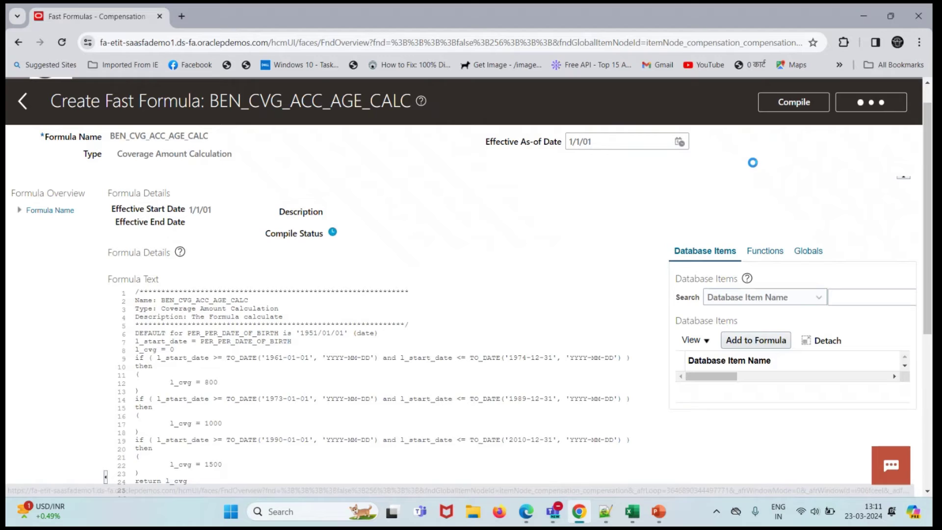
left_click(878, 105)
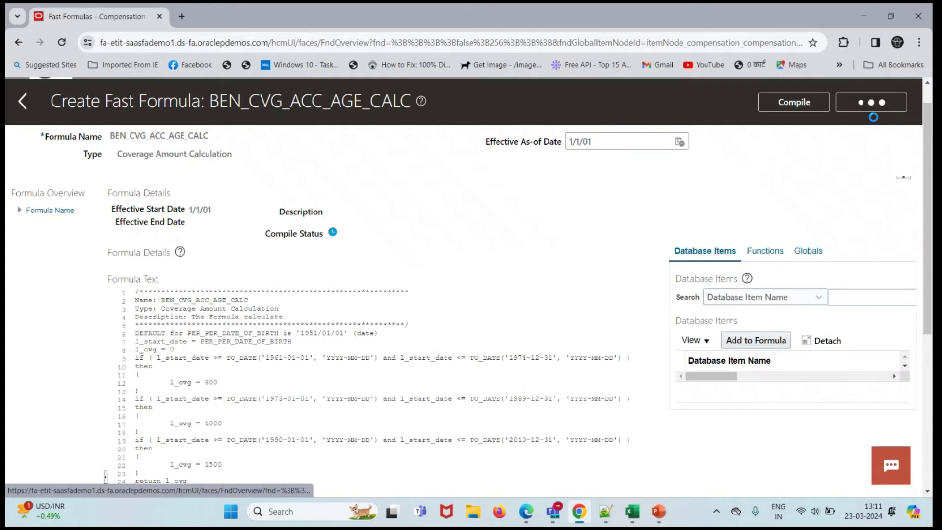
left_click(863, 108)
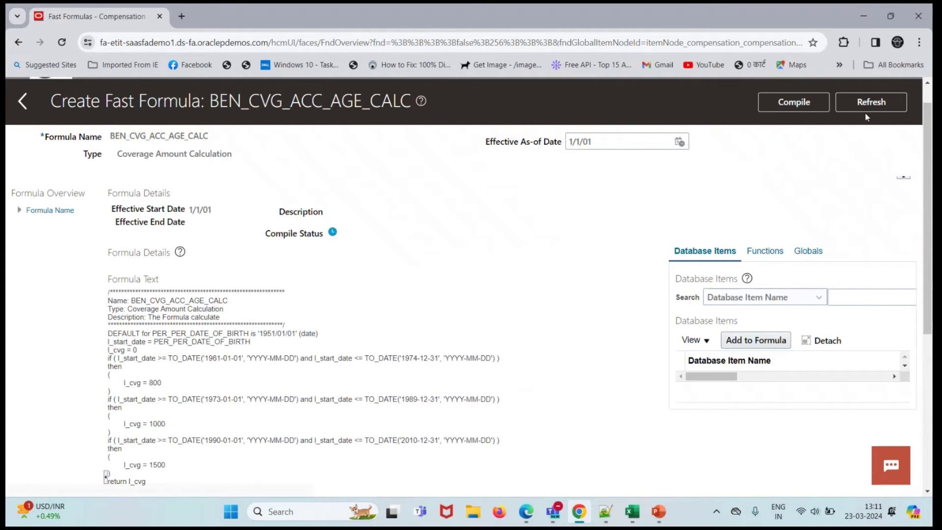
left_click(866, 109)
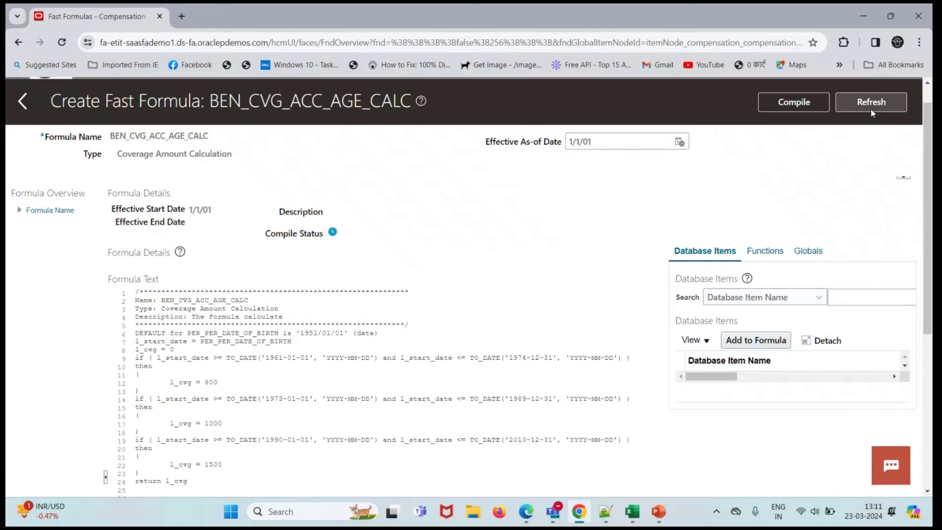
left_click(856, 110)
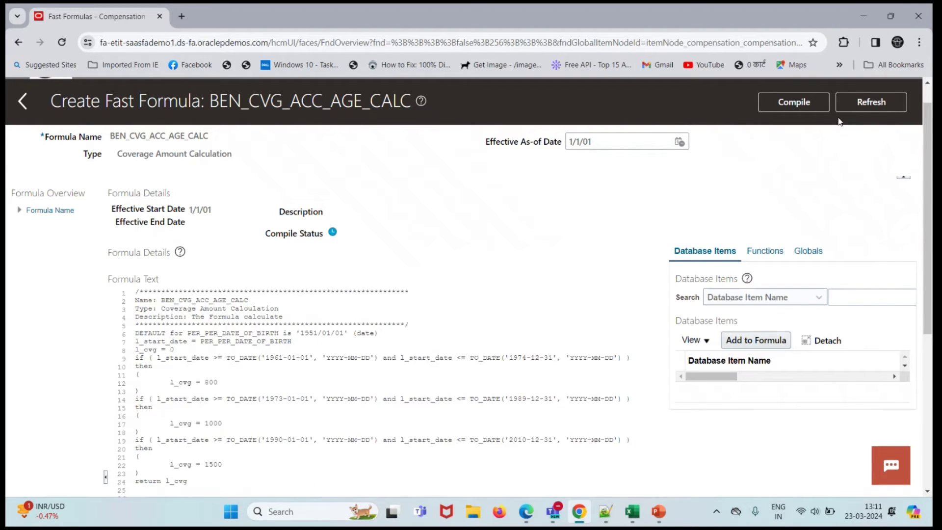
left_click(856, 105)
left_click(846, 108)
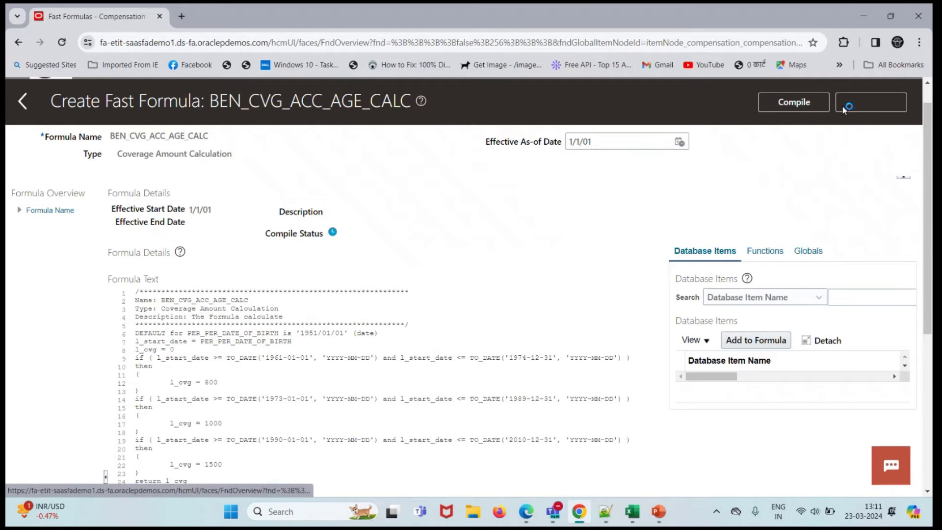
left_click(890, 104)
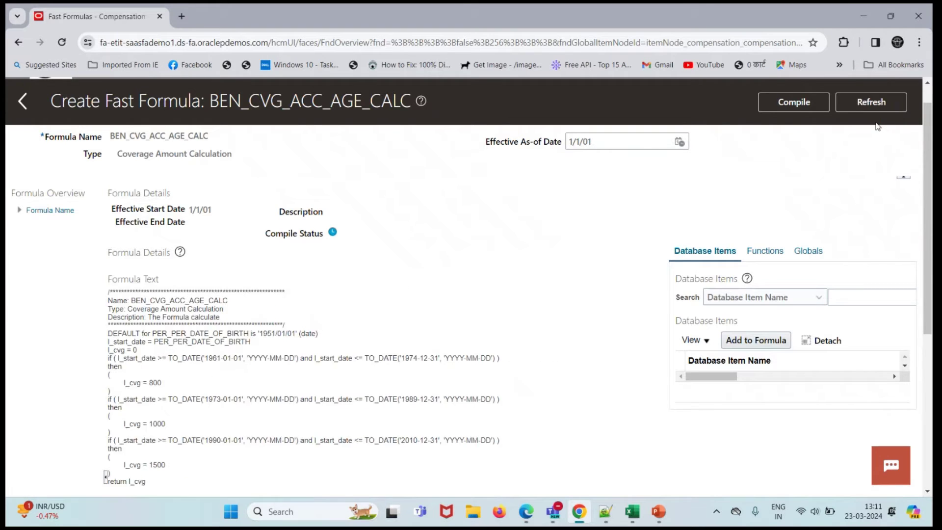
left_click(874, 109)
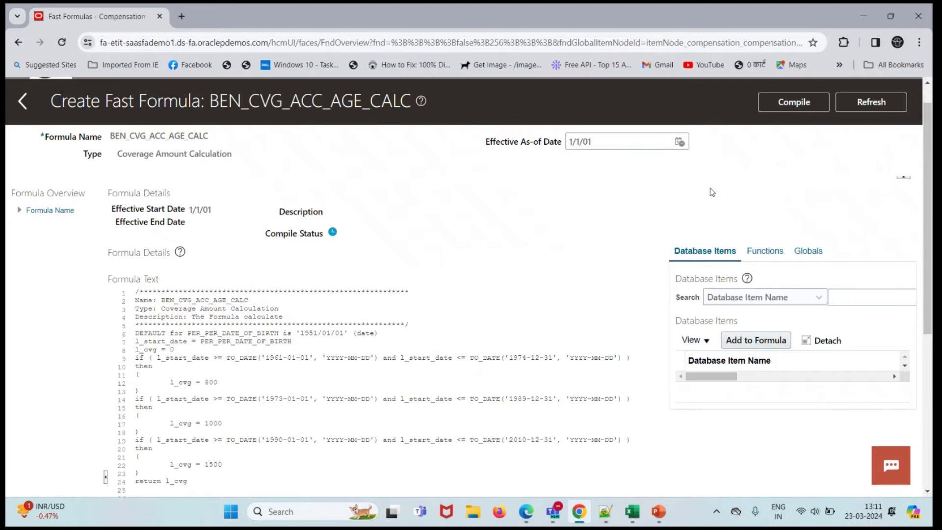
left_click(855, 107)
left_click(859, 108)
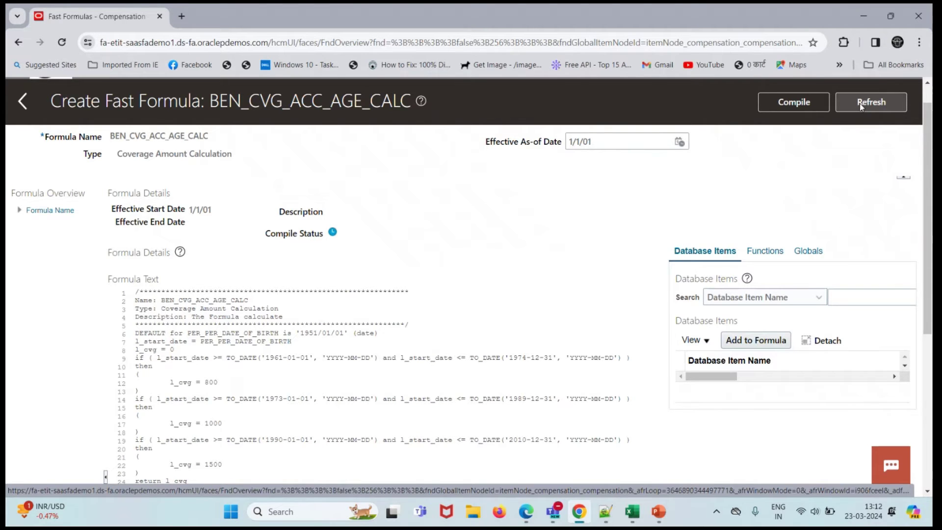
left_click(861, 107)
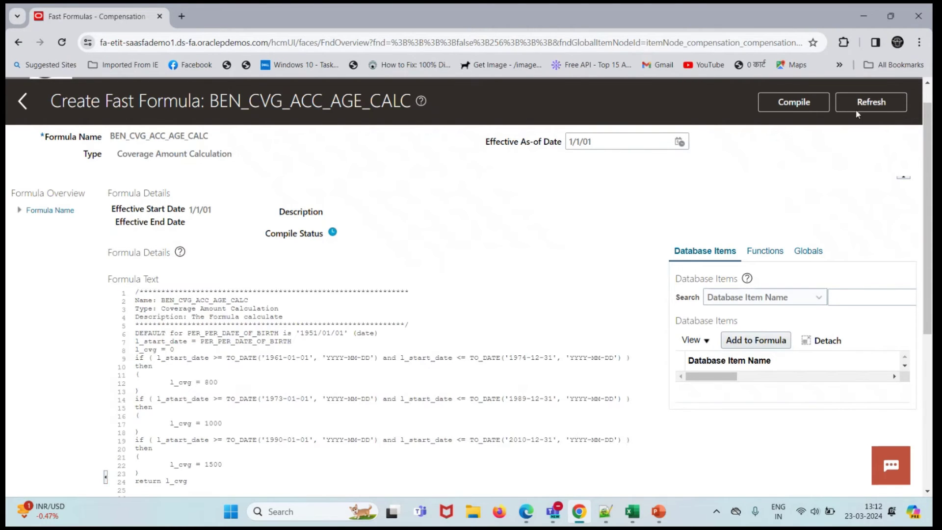
left_click(871, 108)
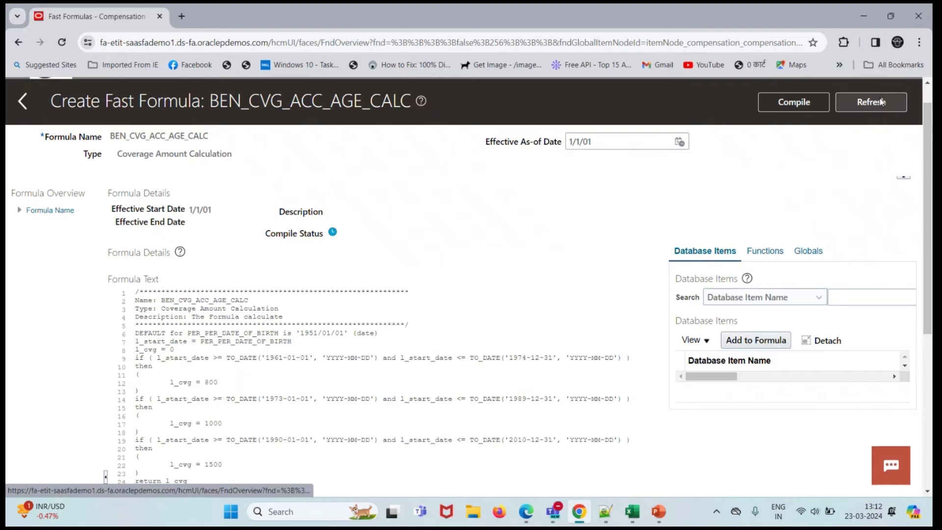
left_click(881, 102)
left_click(882, 106)
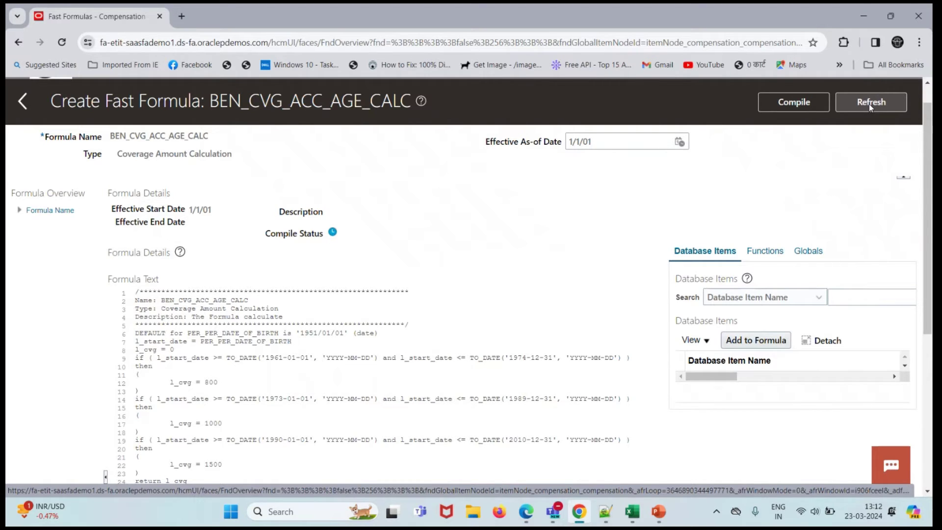
left_click(869, 104)
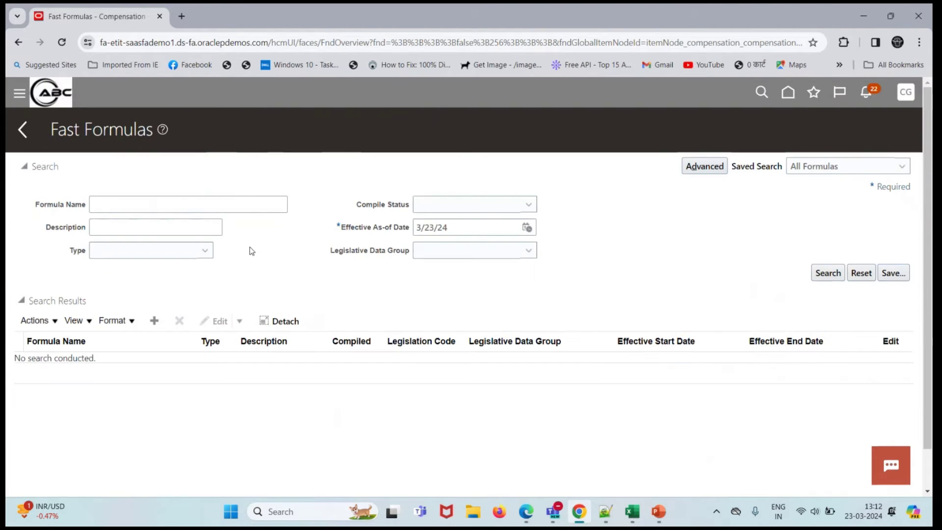
- Try a search with BEN_CVG_ACC_AGE_CALC as the description, then clear that criterion
left_click(202, 221)
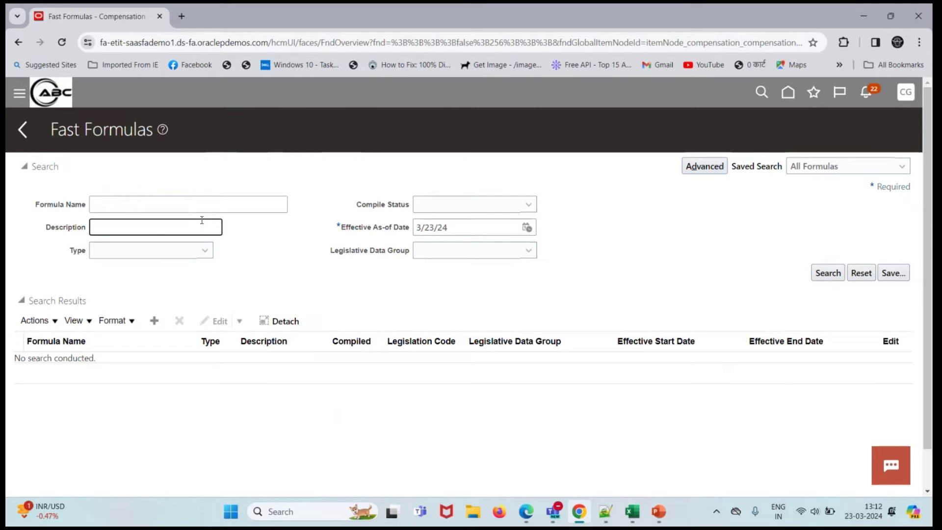
key("super+v")
left_click(188, 378)
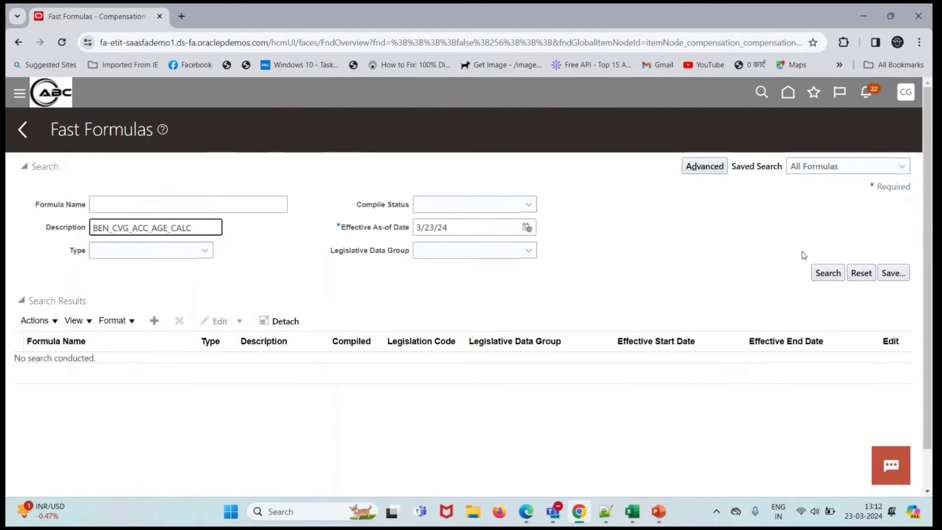
left_click(827, 273)
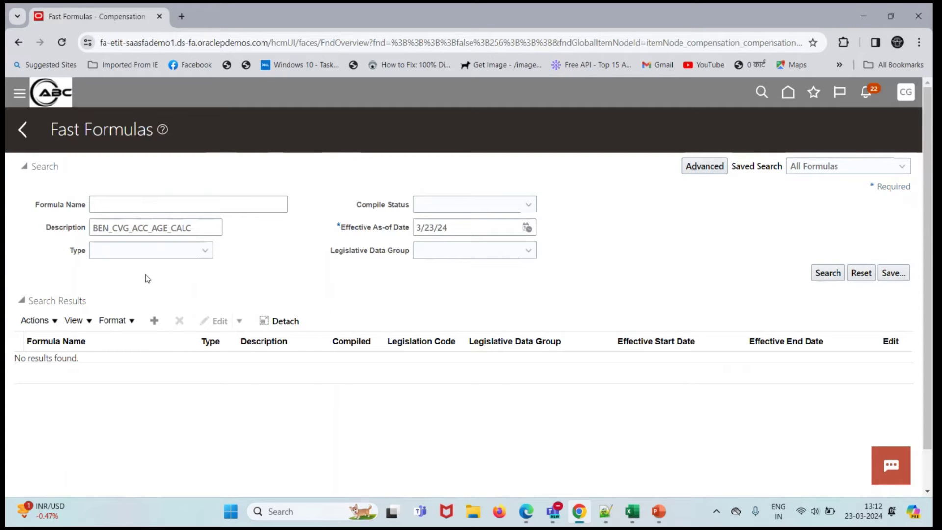
left_click_drag(192, 227, 112, 228)
left_click_drag(29, 237, 6, 237)
key("ctrl+c")
key("BackSpace")
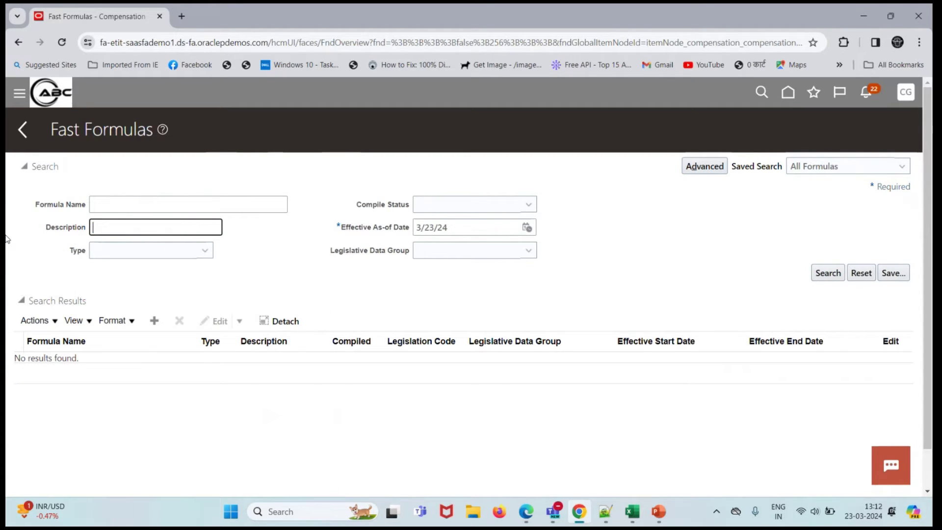
- Search by Formula Name BEN_CVG_ACC_AGE_CALC and confirm it lists as compiled, effective 1/1/01
left_click(97, 205)
key("ctrl+v")
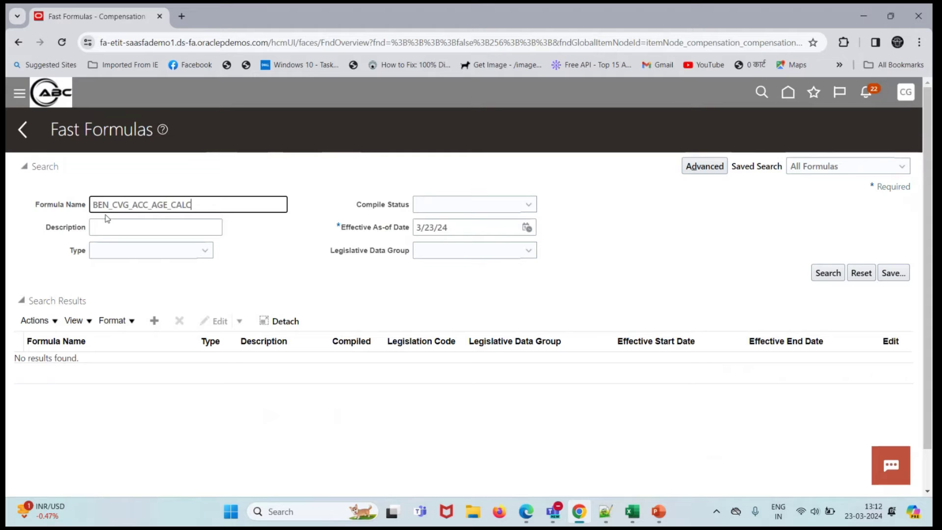
left_click(828, 273)
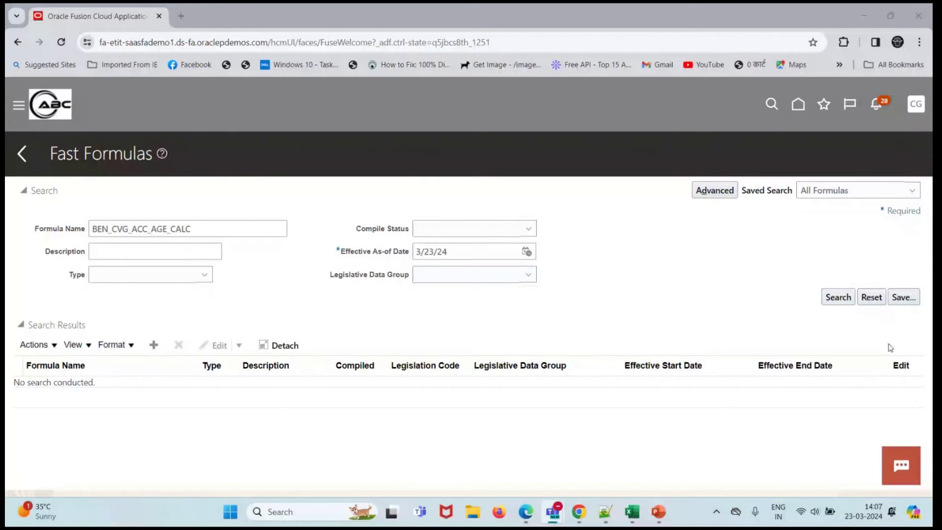
left_click(836, 299)
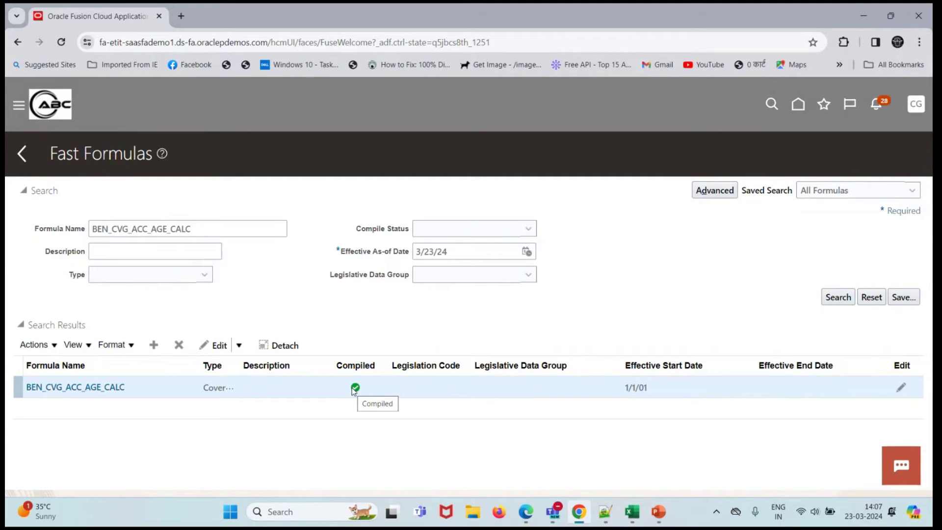
- Open Benefits Administration's Plan Configuration at Rates and Coverages > Coverages
left_click(45, 111)
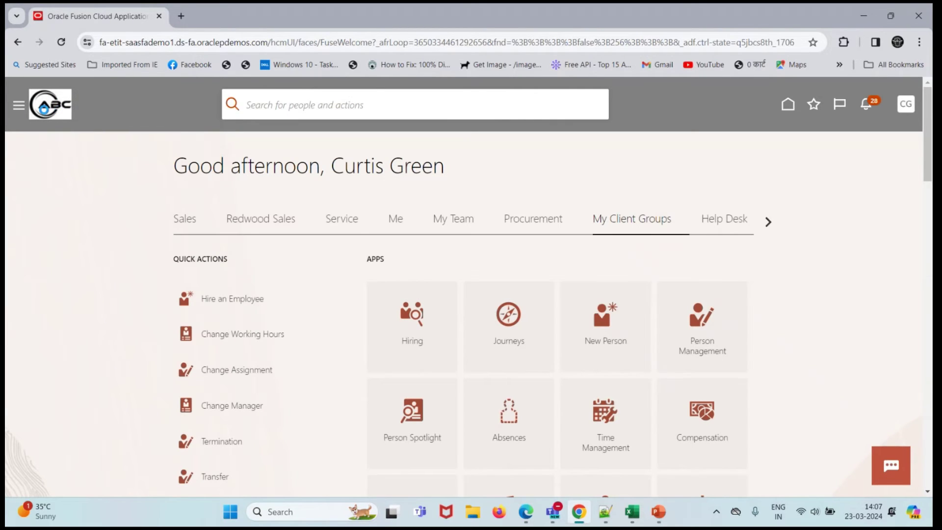
left_click(768, 222)
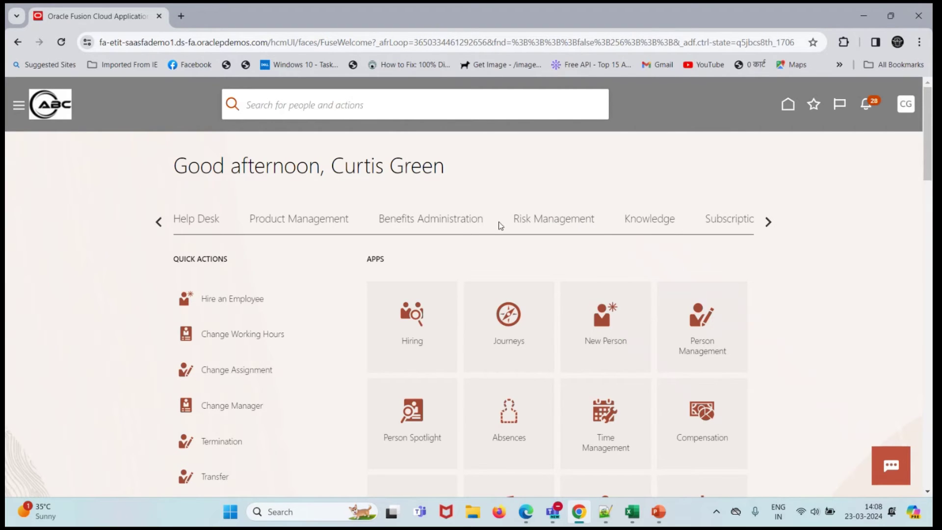
left_click(457, 221)
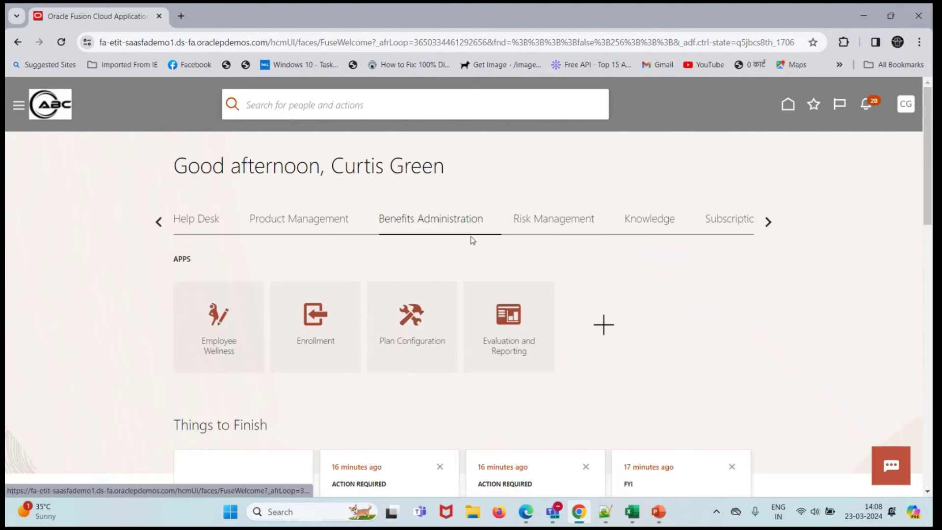
left_click(407, 326)
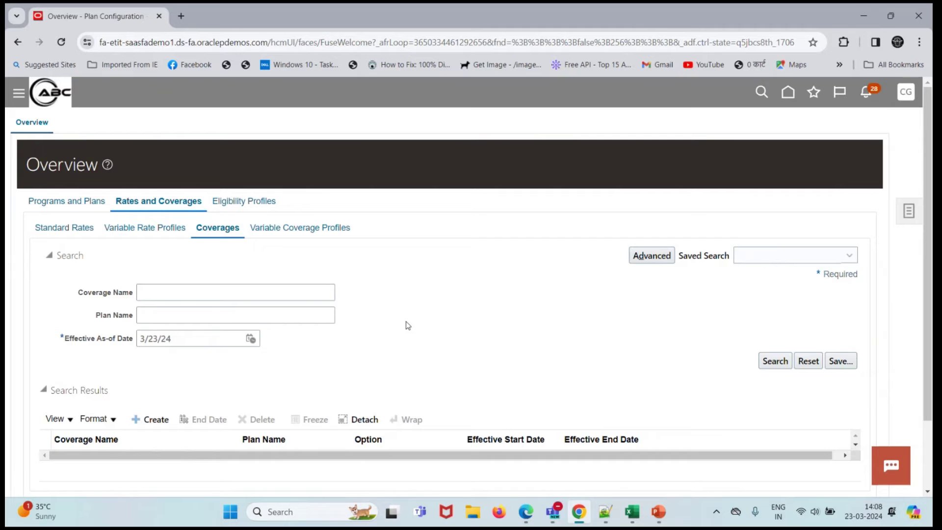
- Start a new coverage after changing the session effective date to 1/1/01
left_click(150, 418)
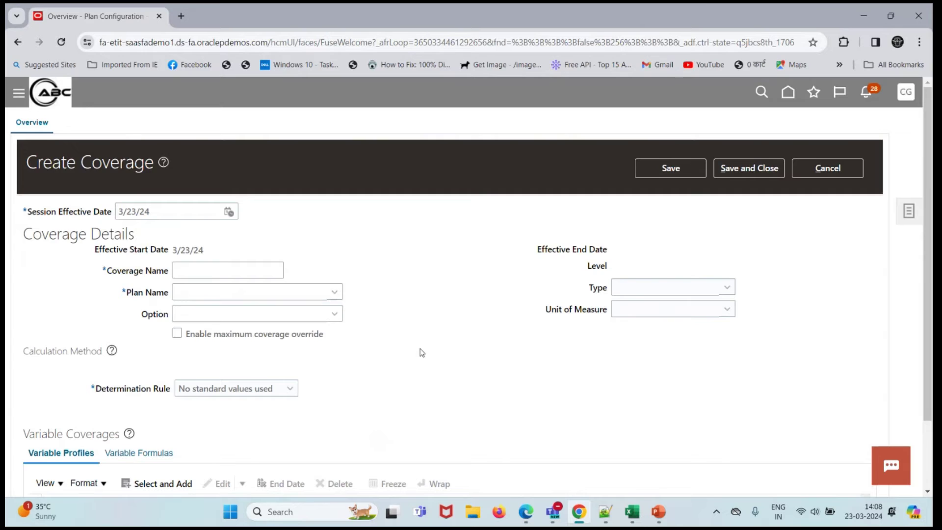
left_click(241, 271)
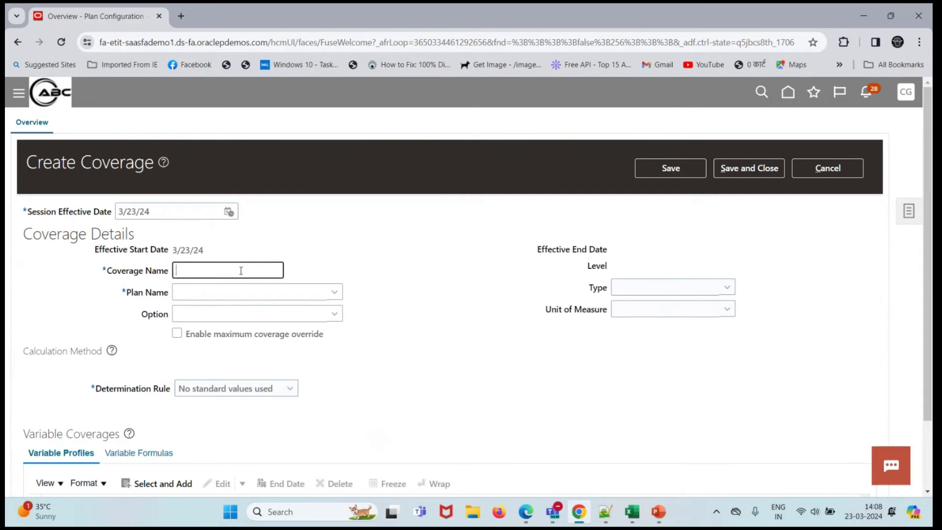
triple_click(180, 212)
type("1/1/01")
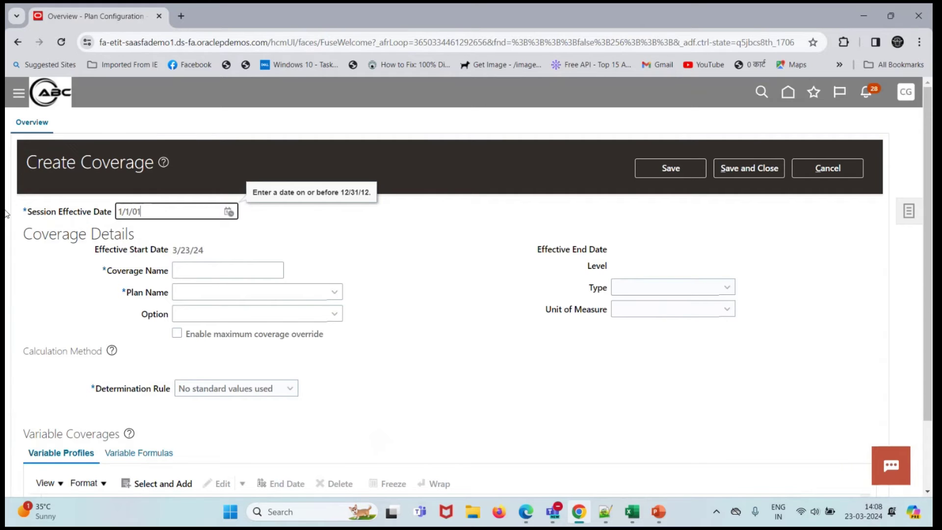
left_click(355, 237)
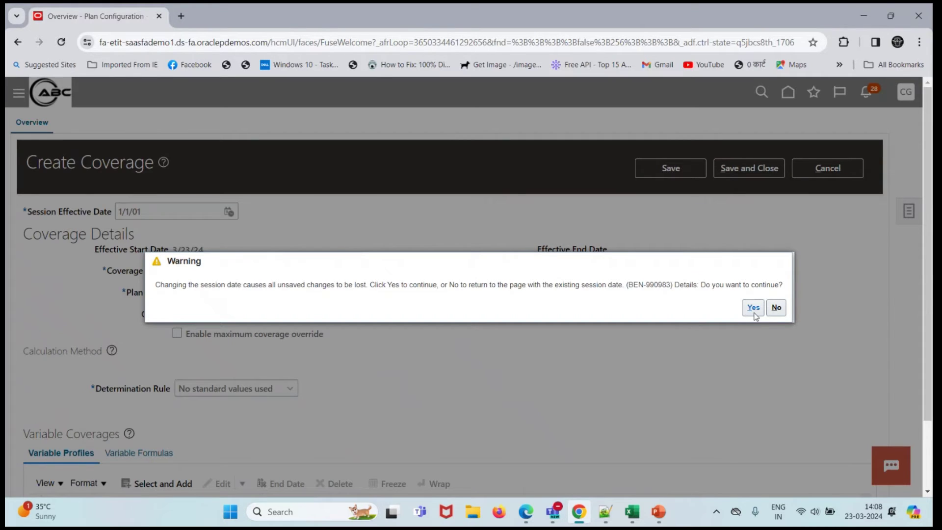
left_click(746, 315)
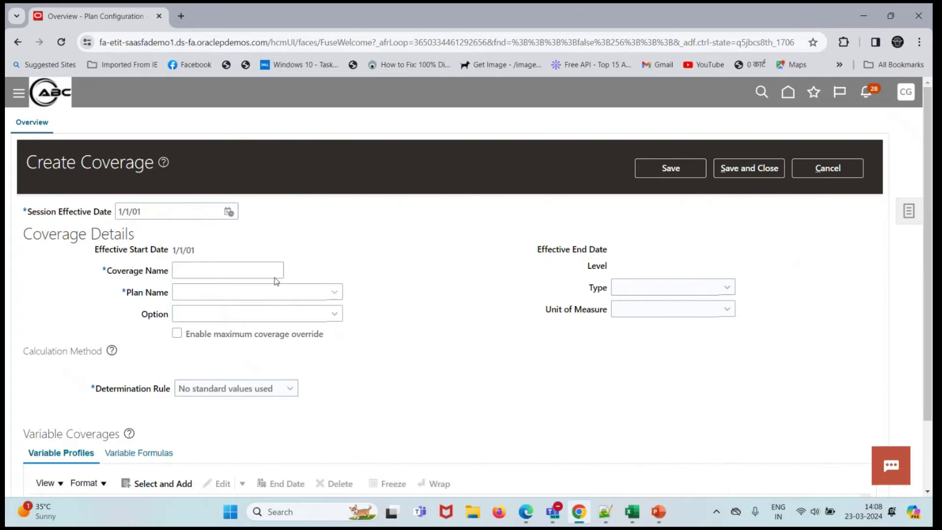
left_click(232, 270)
- Name the coverage Employee Benefit and select the Medical PPO plan
type("eM")
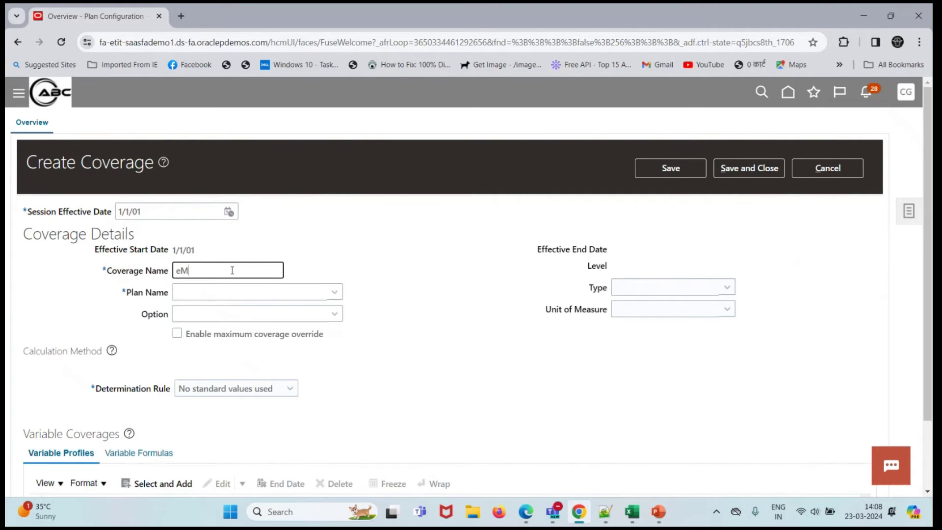
type("PLOYE")
key("BackSpace")
key("BackSpace")
key("BackSpace")
key("BackSpace")
key("BackSpace")
type("Employee Ben")
left_click(256, 290)
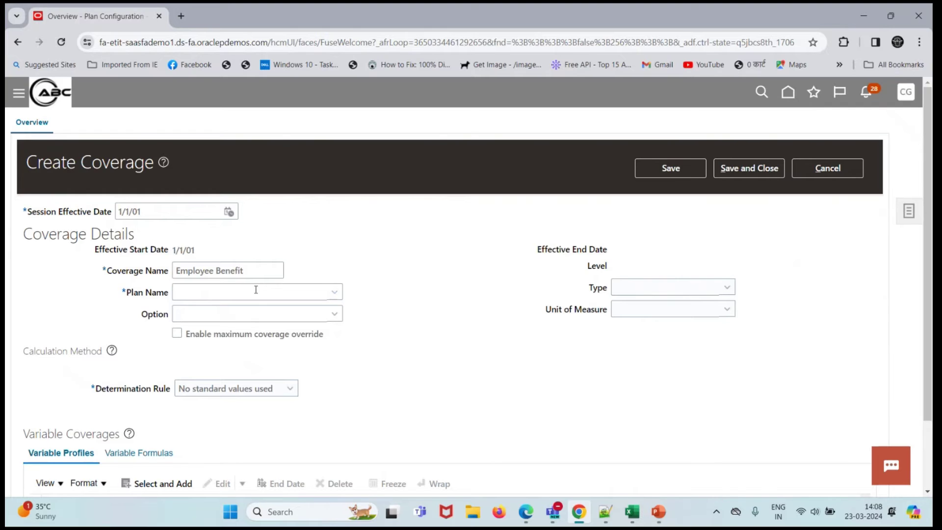
left_click(334, 293)
left_click_drag(335, 115, 337, 206)
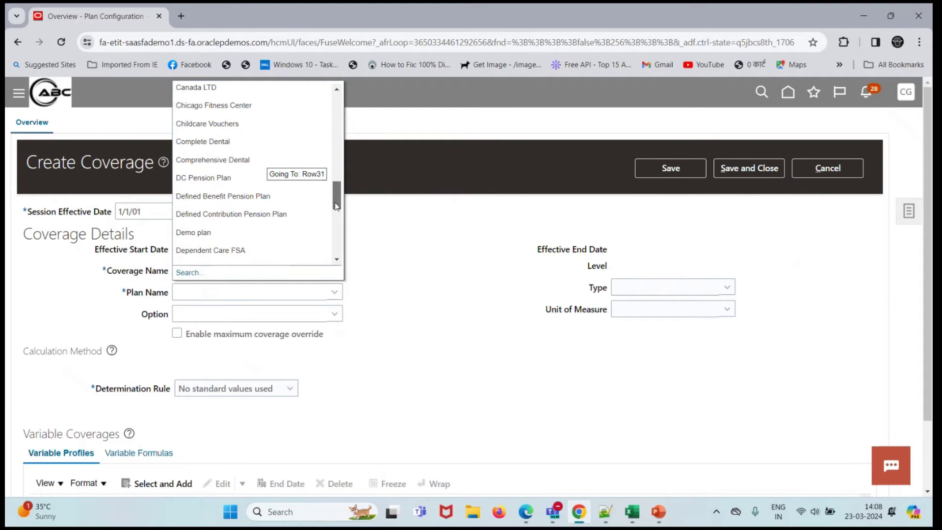
left_click_drag(336, 206, 337, 220)
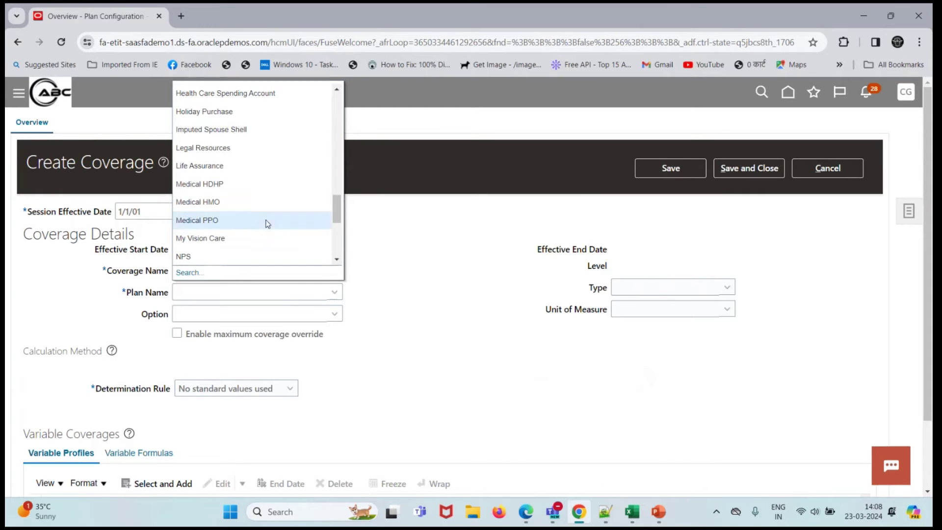
left_click(269, 219)
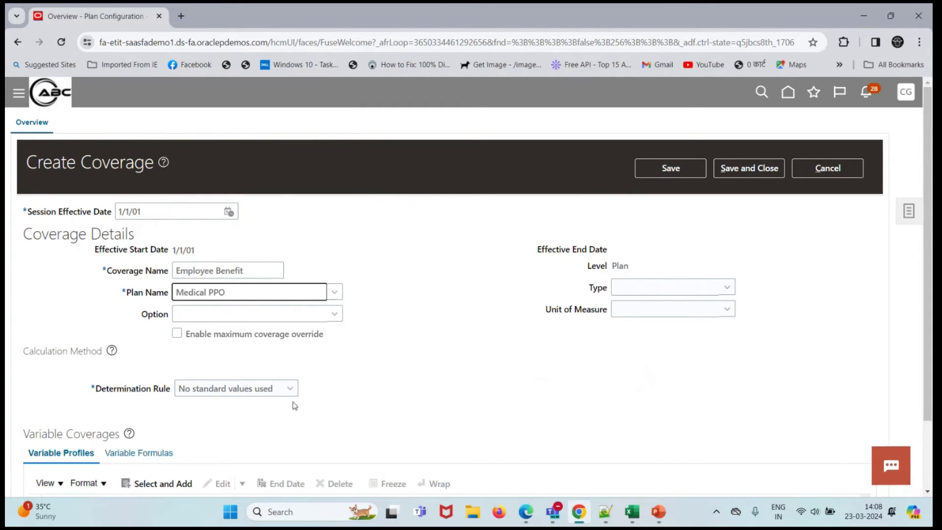
- Set Determination Rule to 'Calculate for enrollment formula' using BEN_CVG_ACC_AGE_CALC
left_click(274, 392)
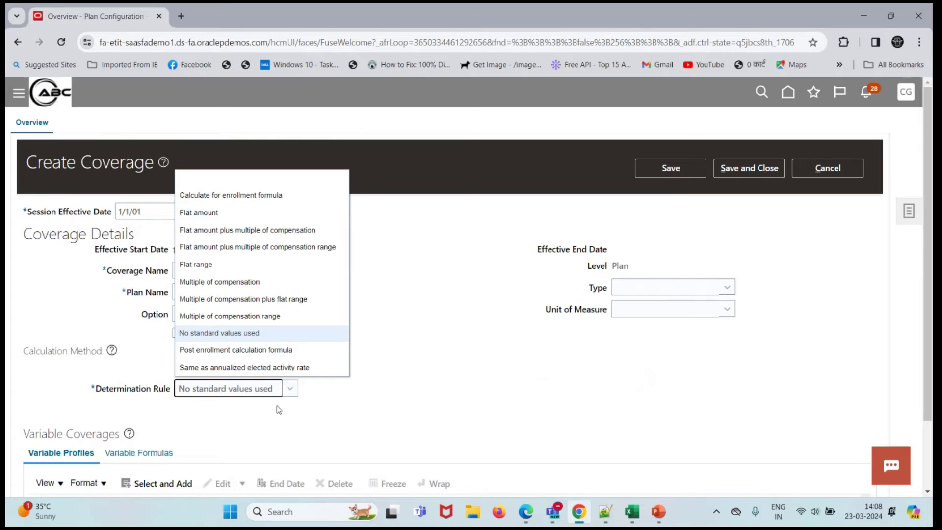
left_click(248, 202)
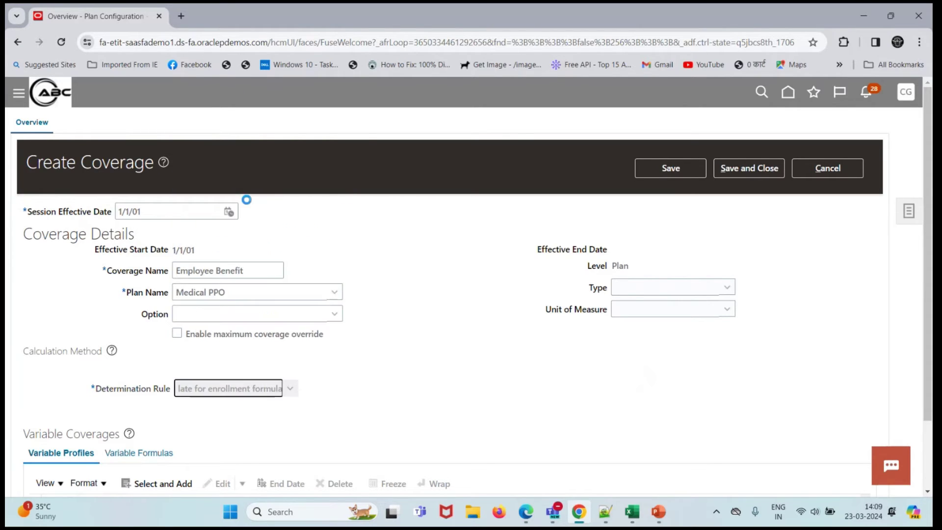
left_click(241, 456)
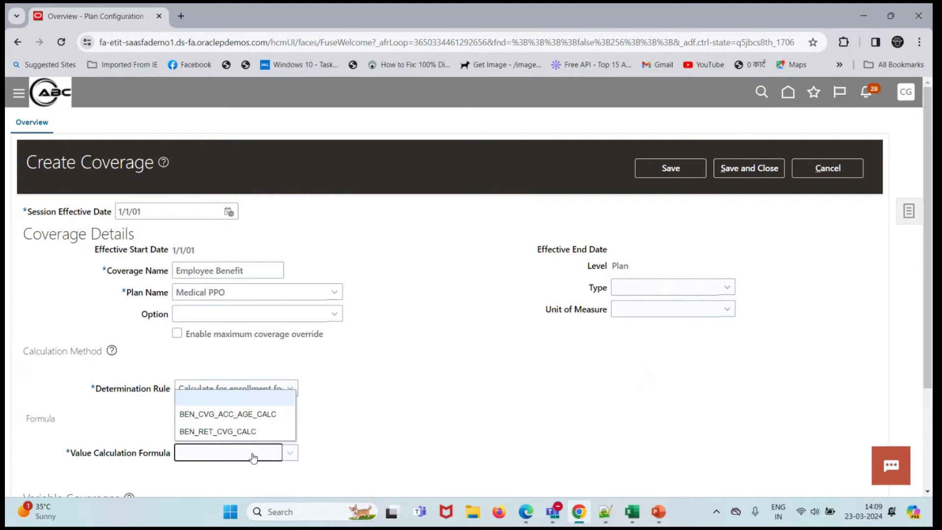
left_click(247, 416)
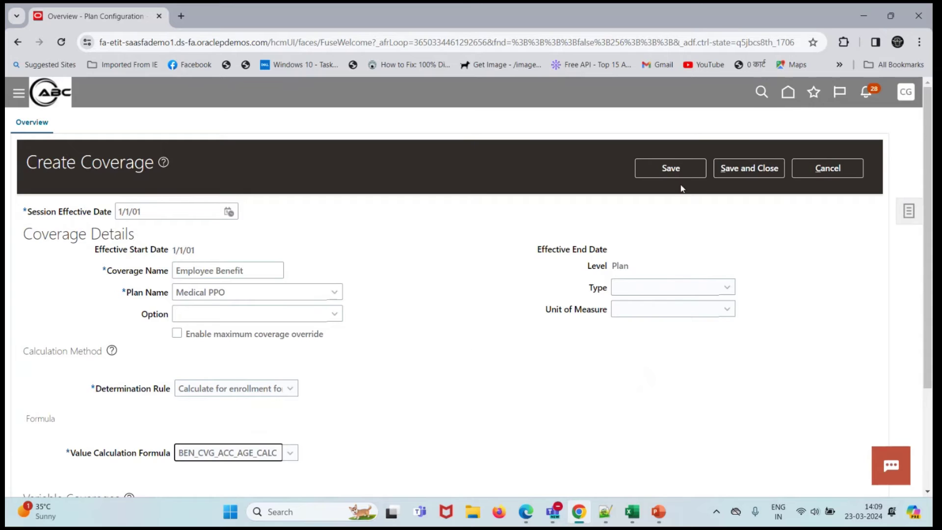
- Save and close the Employee Benefit coverage, then go to the Enrollment work area
left_click(745, 172)
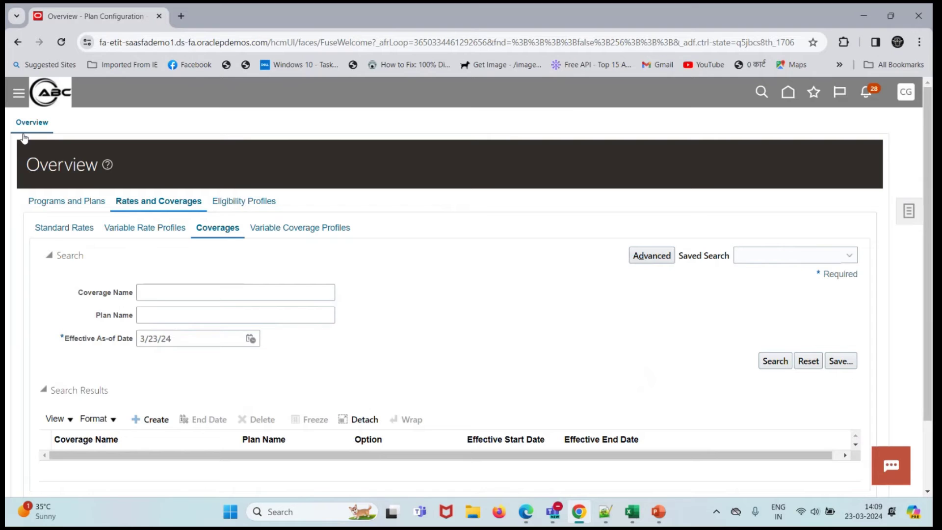
left_click(61, 95)
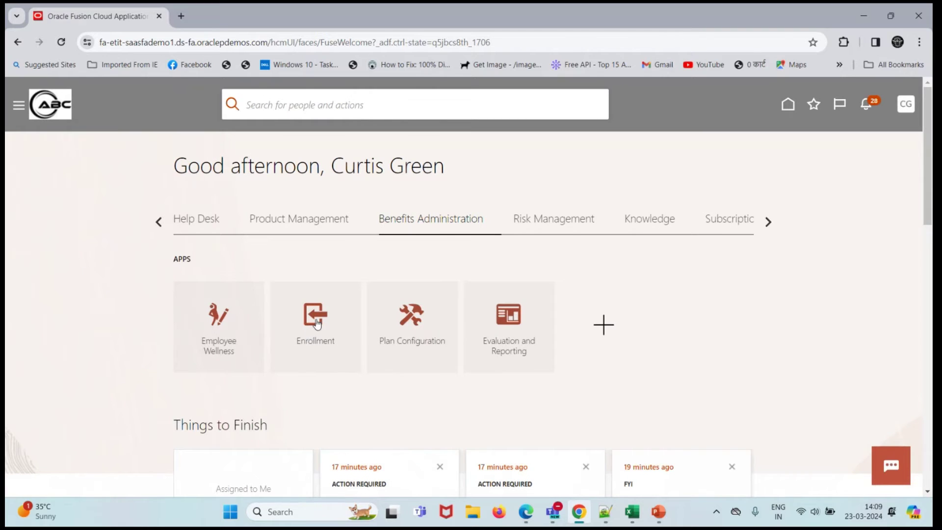
left_click(314, 324)
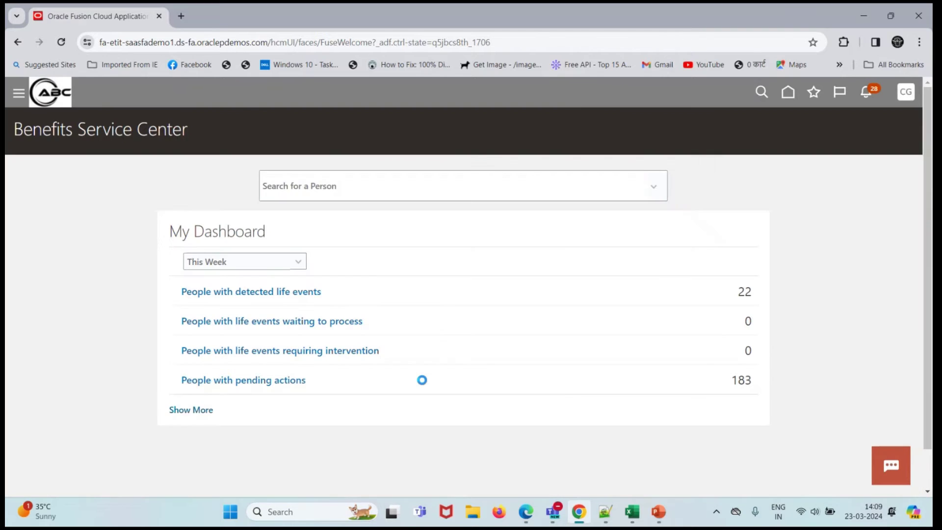
- Search the Benefits Service Center for the employee by person number
left_click(379, 193)
type("100")
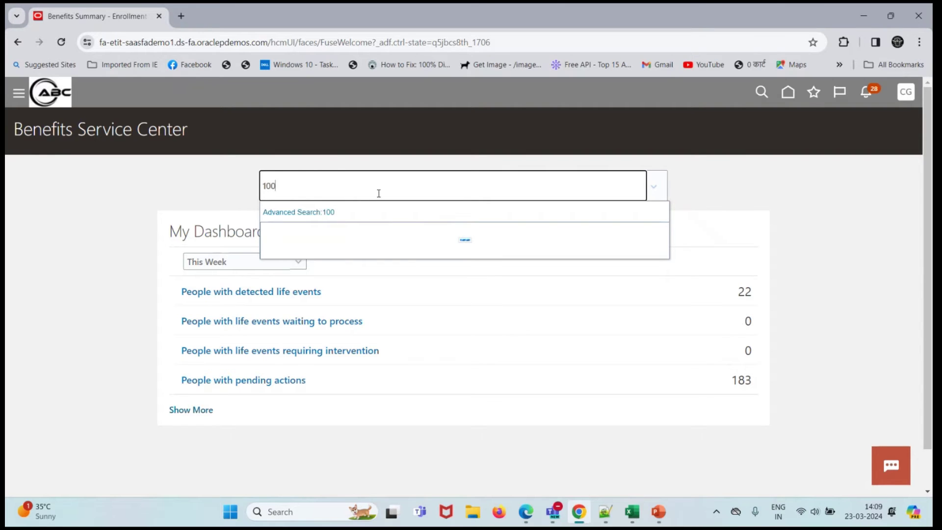
type("1")
left_click(305, 212)
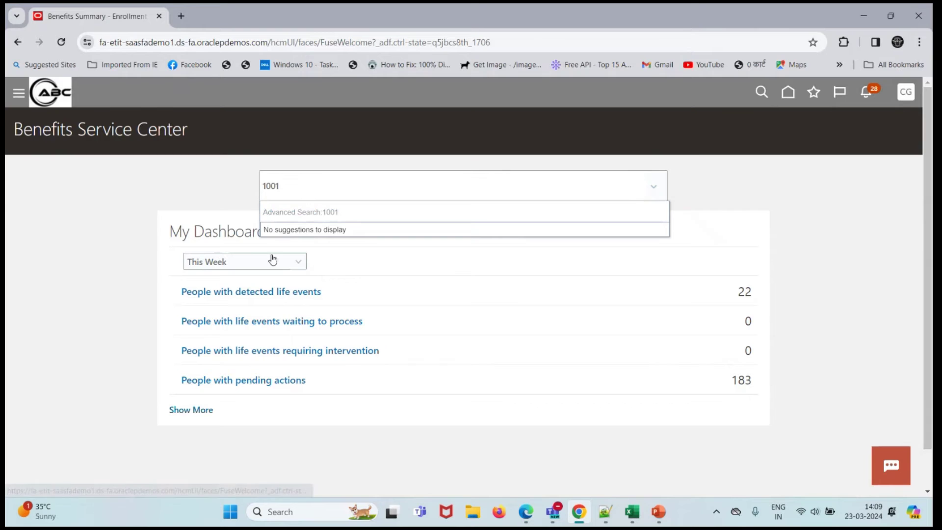
- Open the employee's Benefit Groups and permanently delete the existing Medical group name assignment
left_click(265, 276)
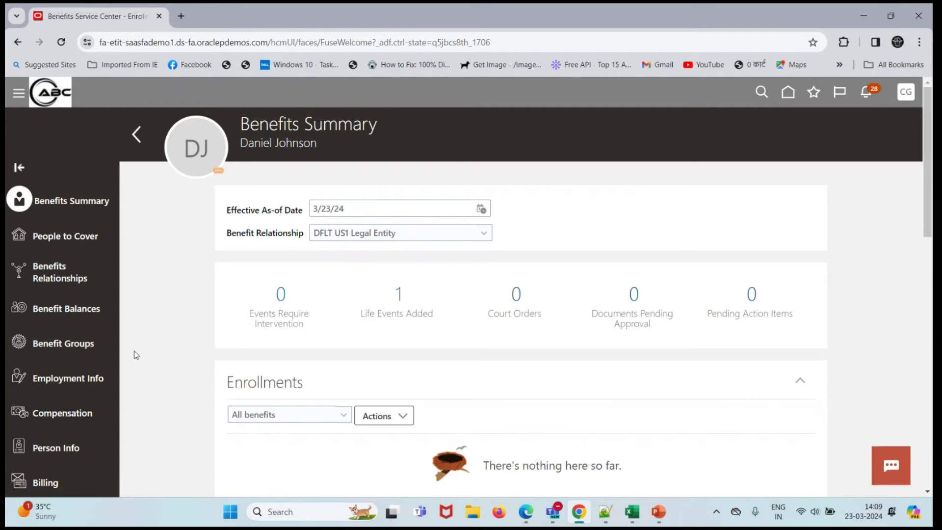
left_click(74, 352)
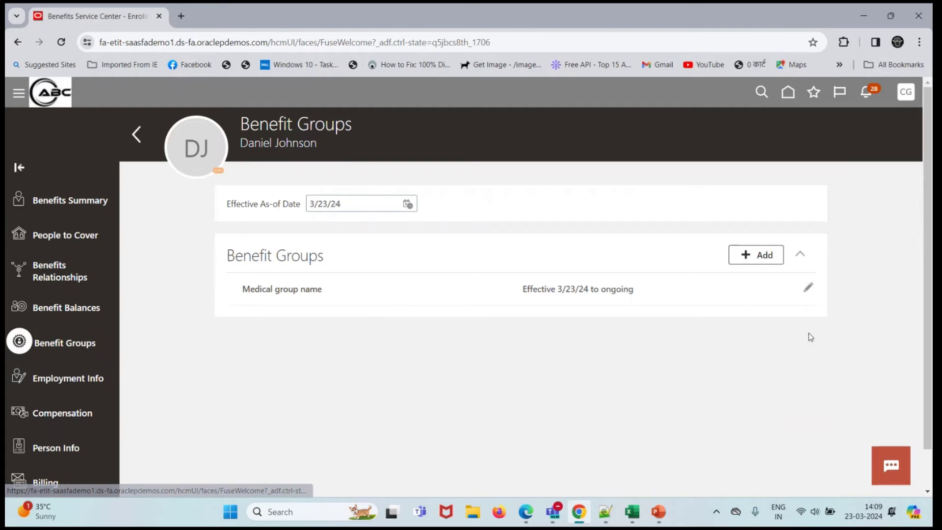
left_click(807, 288)
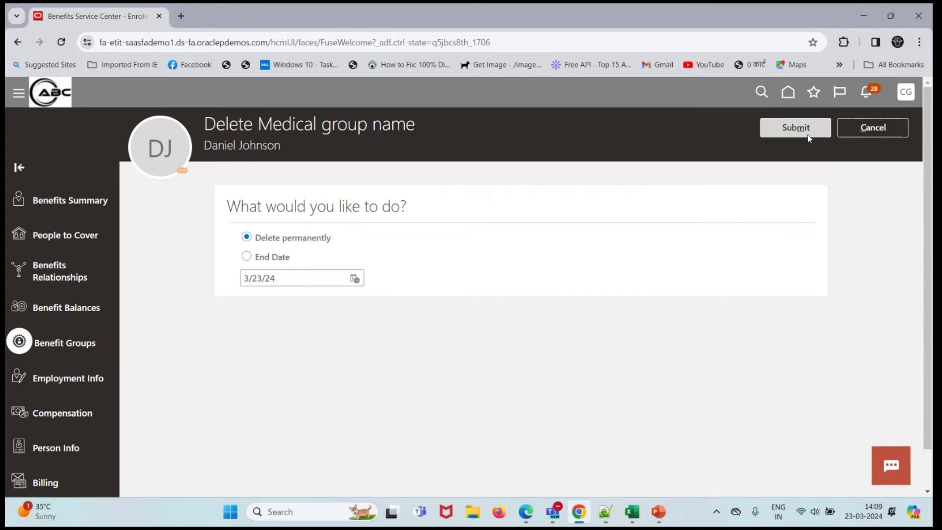
left_click(808, 137)
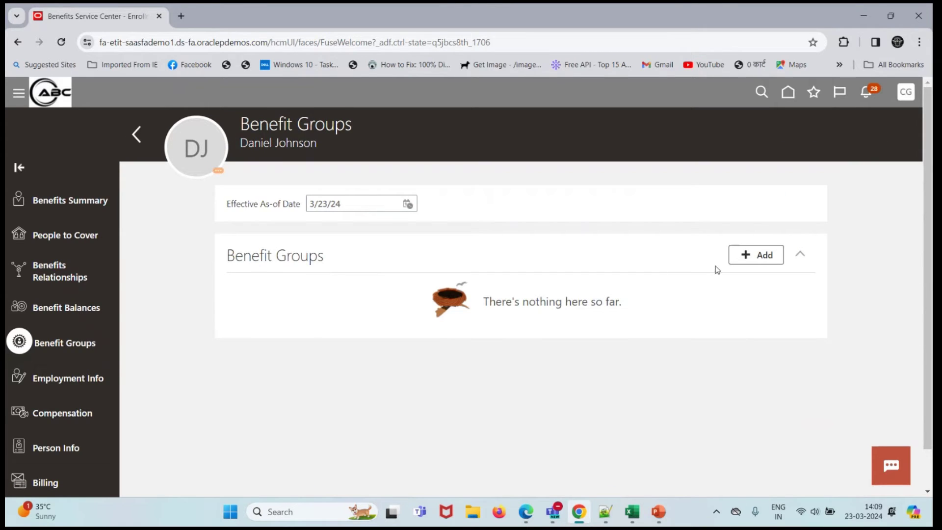
- Add a new Medical group name benefit group, effective 3/23/24, and save it
left_click(760, 256)
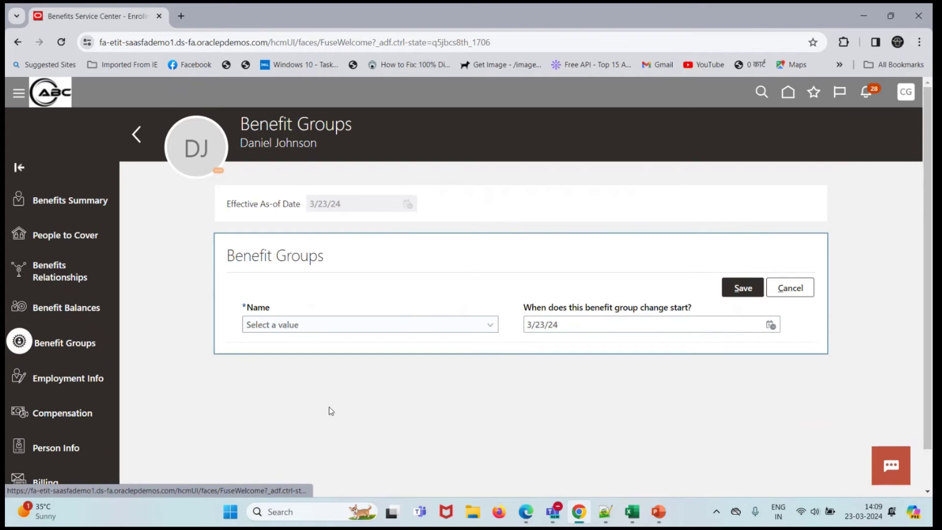
left_click(383, 330)
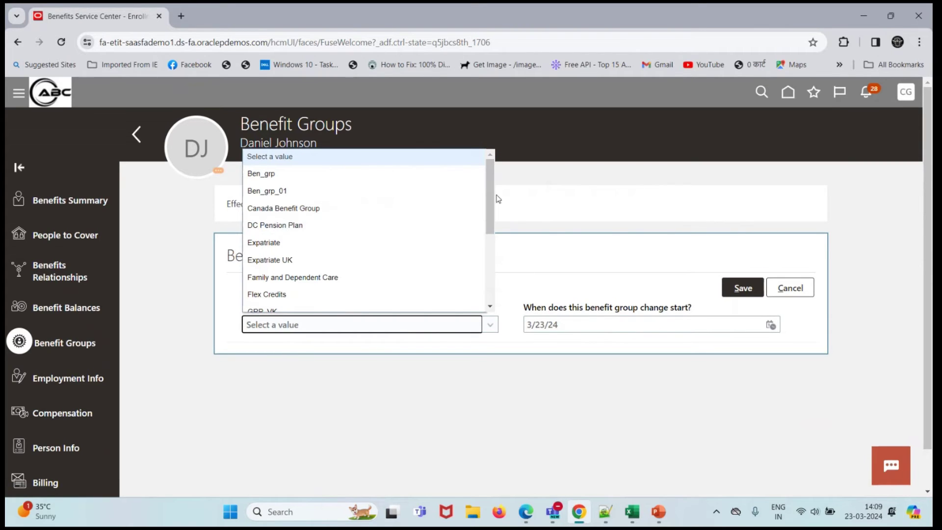
scroll(421, 263, "down", 5)
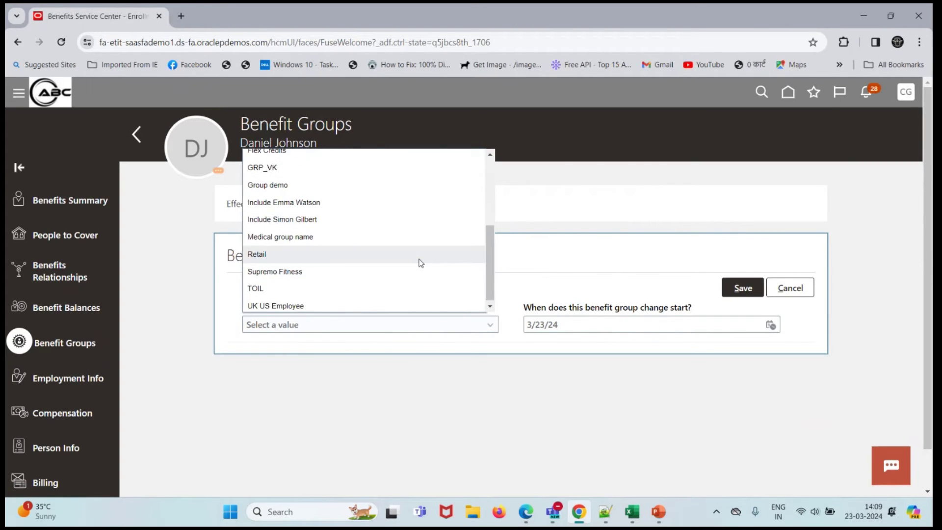
left_click(336, 239)
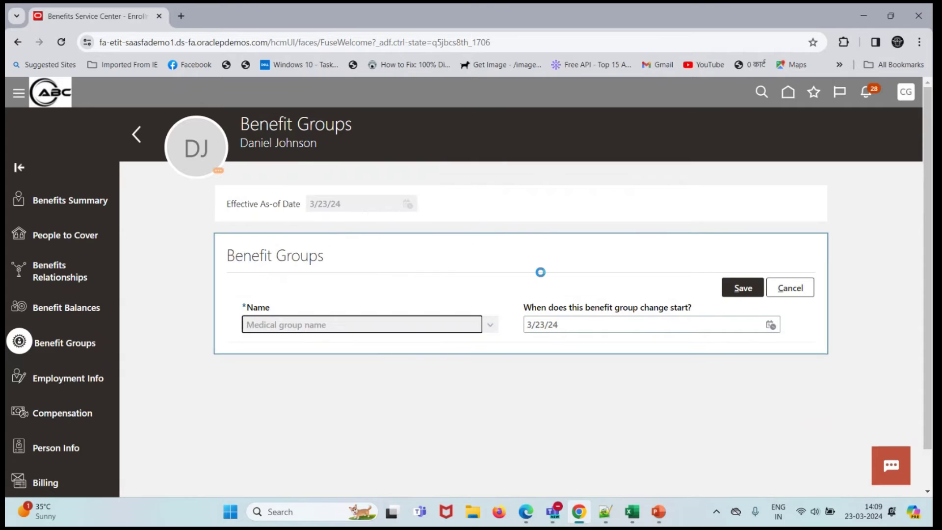
left_click(742, 289)
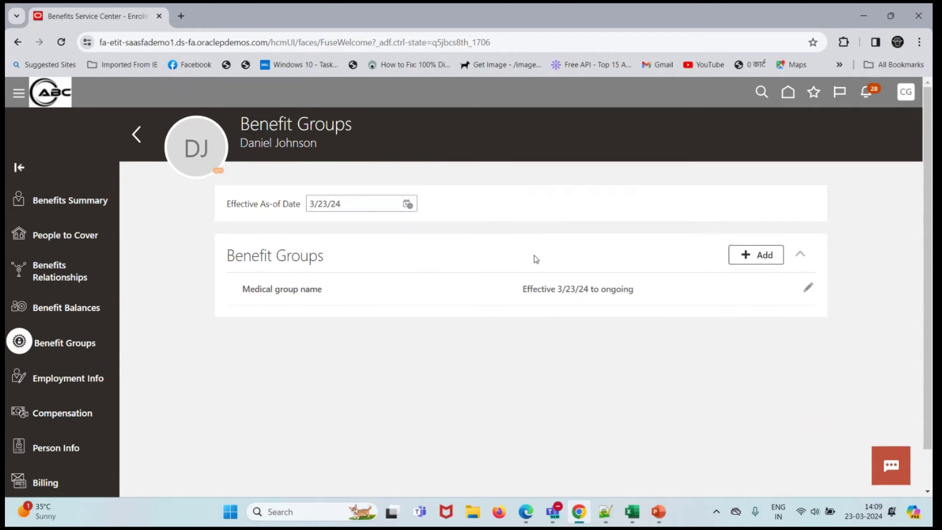
- Search for the second employee by person number and open their benefits record
left_click(139, 142)
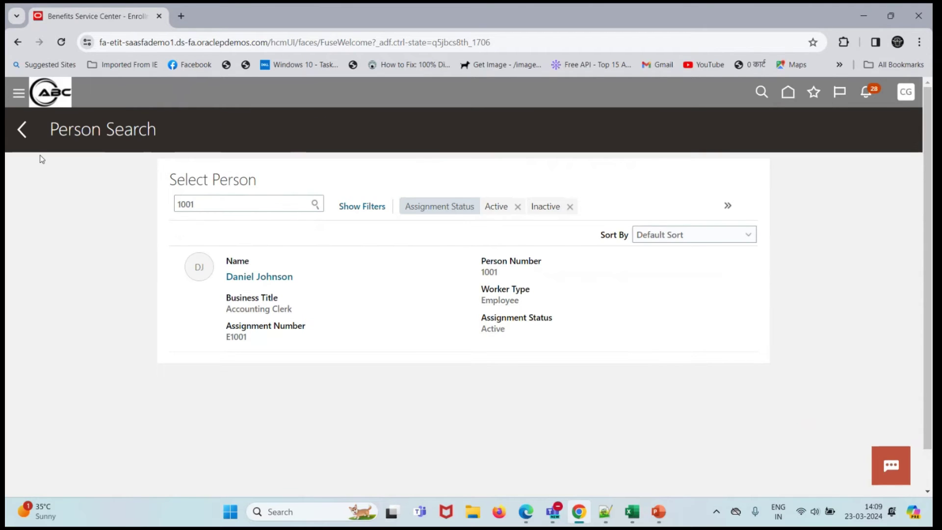
left_click(202, 205)
key("BackSpace")
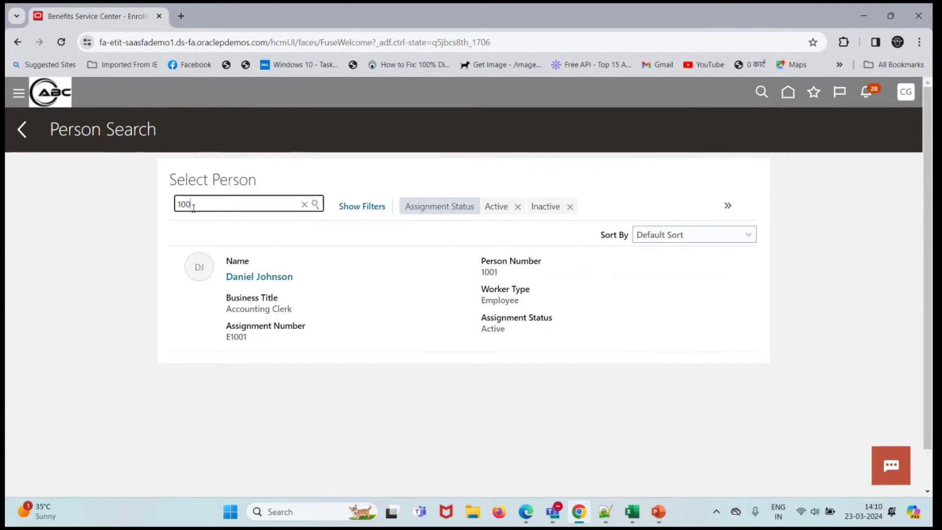
type("2")
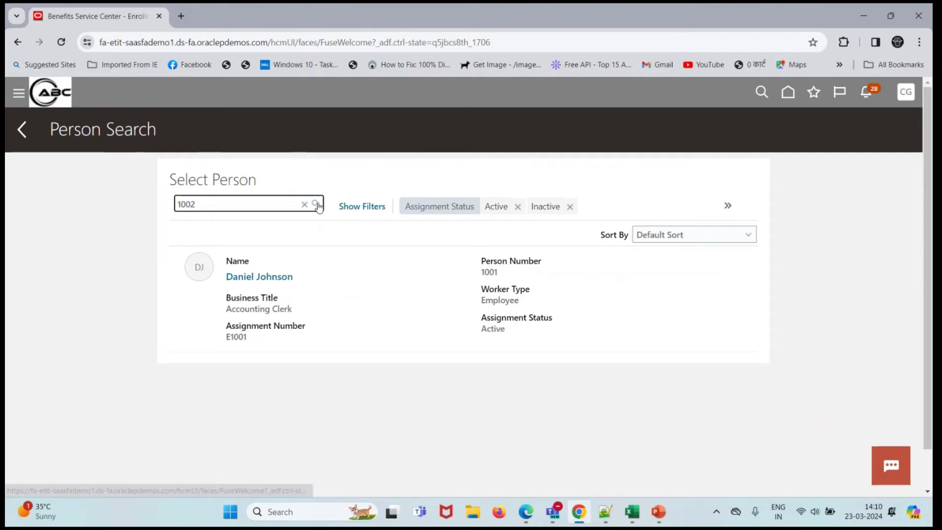
left_click(316, 204)
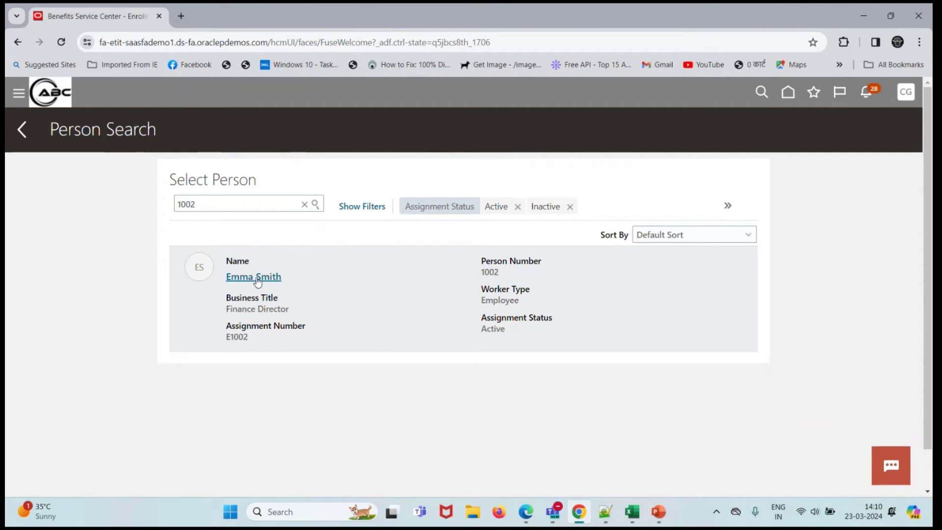
left_click(253, 277)
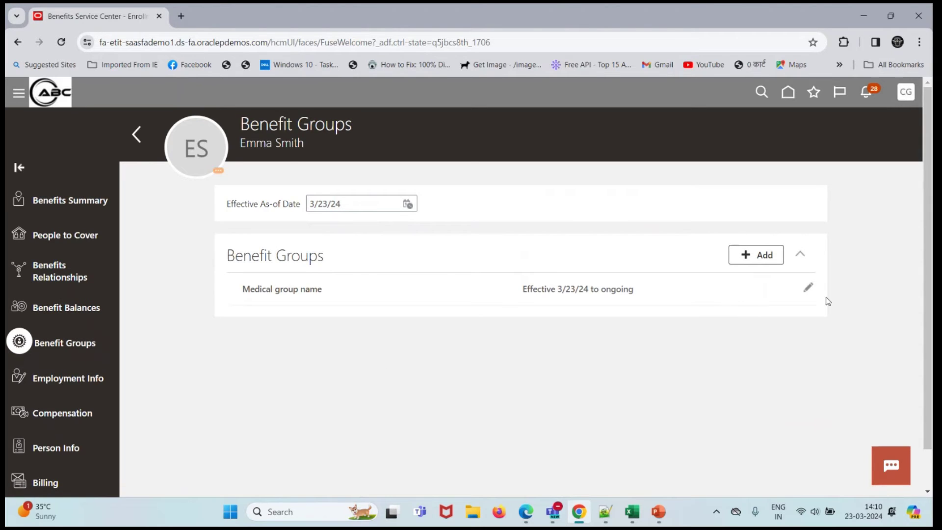
- Permanently delete their benefit group, then re-add Medical group name effective 3/23/24 and save
left_click(806, 289)
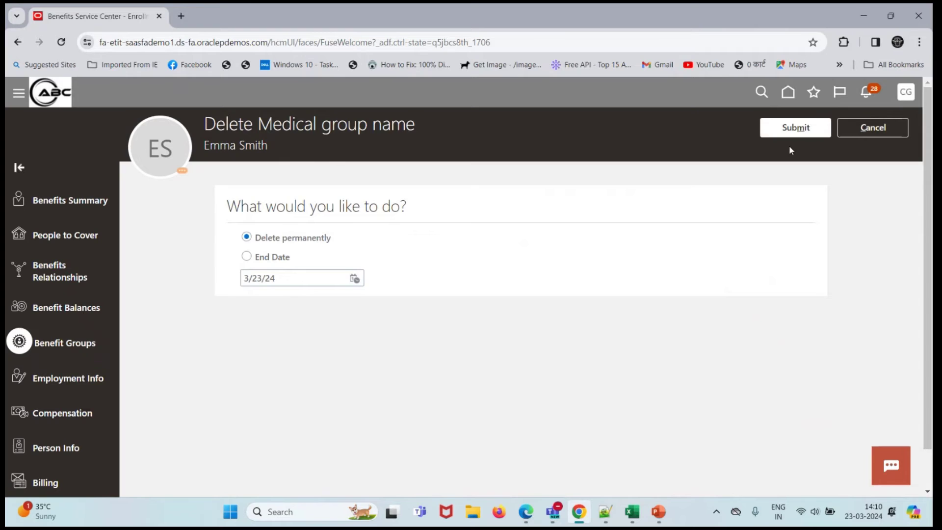
left_click(791, 129)
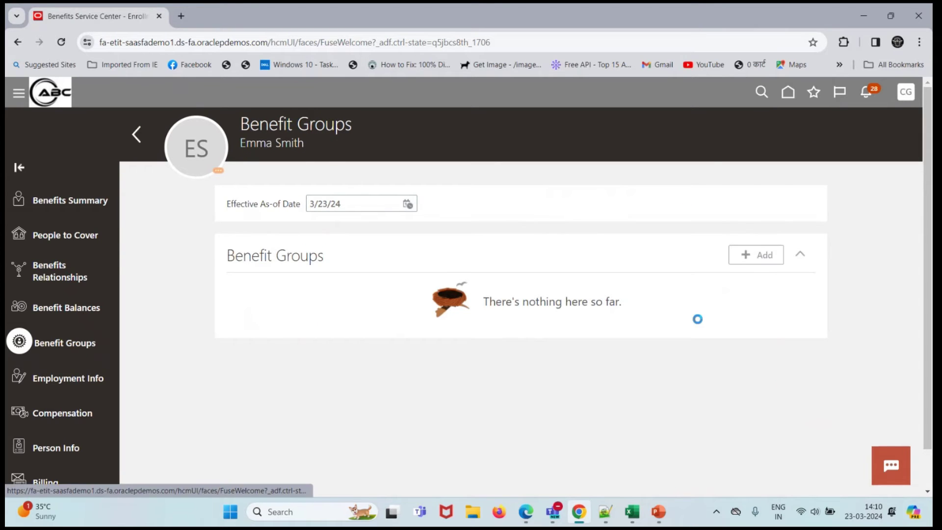
left_click(385, 329)
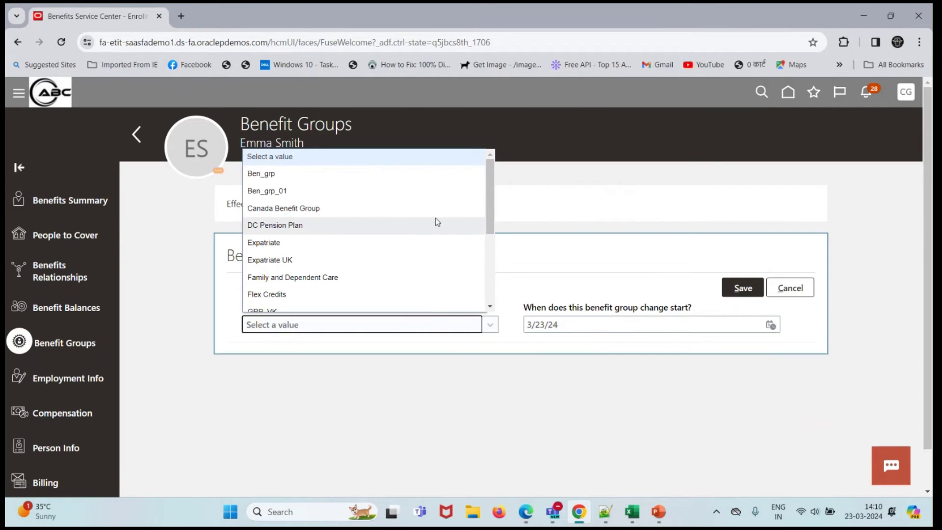
left_click_drag(489, 208, 486, 264)
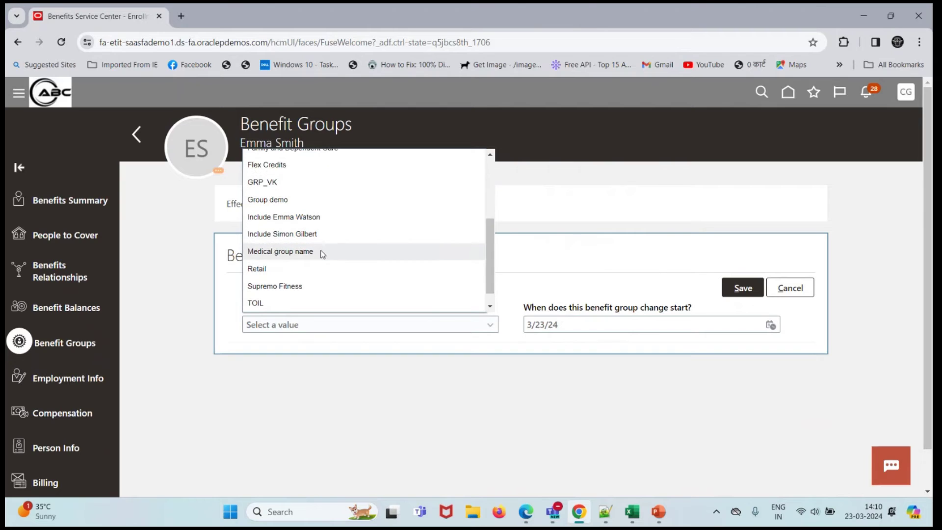
left_click(464, 252)
left_click(724, 290)
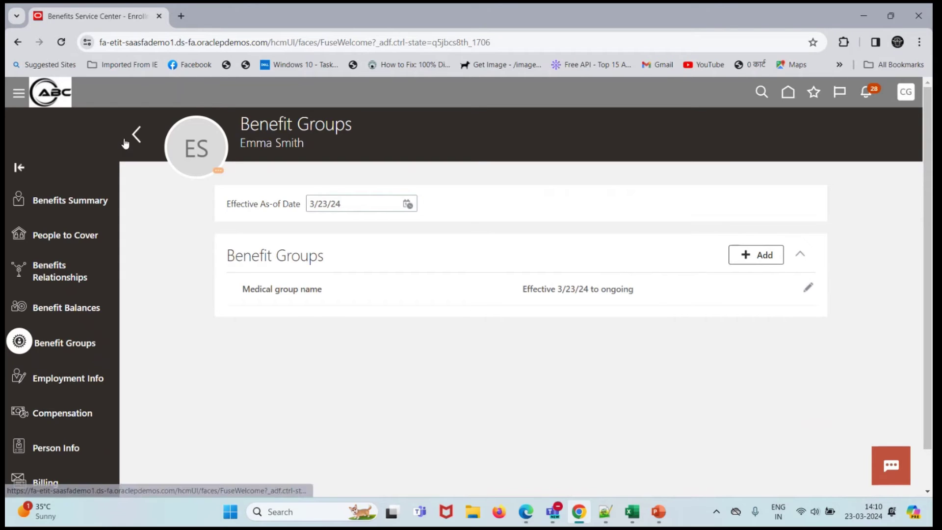
- In Edge, sign in with the employee's user ID and the password pasted from clipboard history
left_click(788, 94)
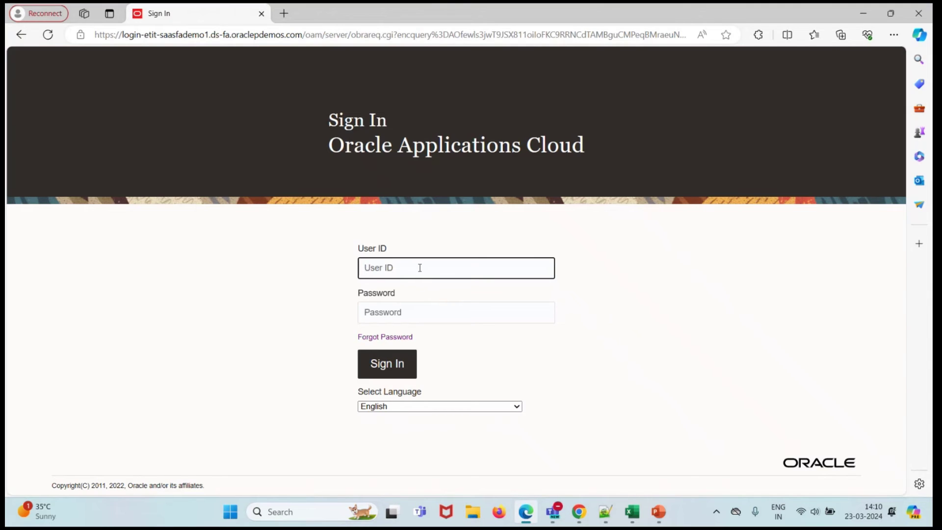
left_click(412, 273)
key("Tab")
key("super+v")
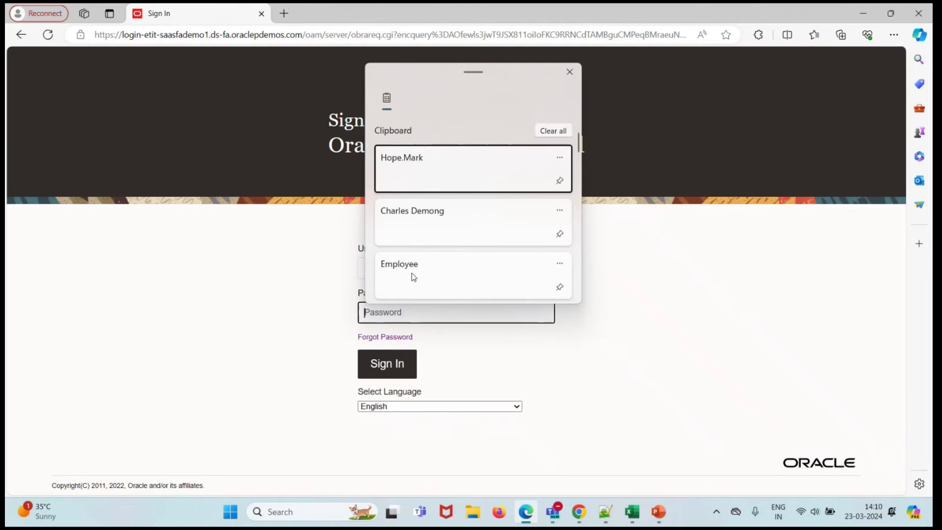
scroll(432, 231, "down", 5)
scroll(434, 232, "down", 6)
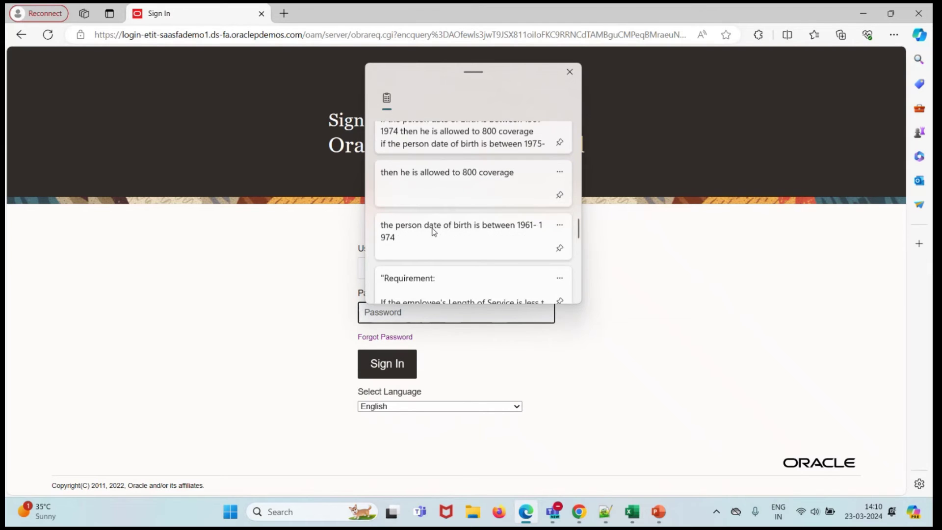
left_click(434, 231)
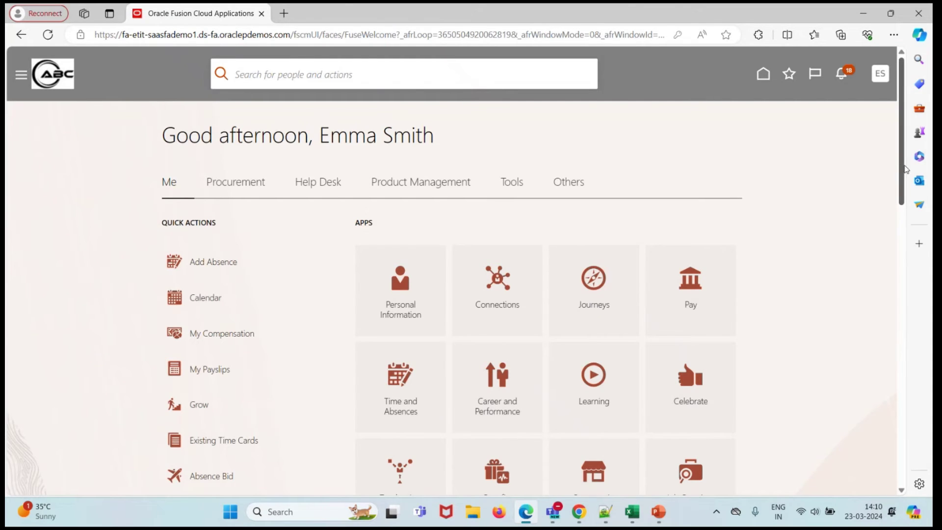
- Start Choice Program (Core) enrollment, accept the terms, and reveal Medical PPO coverage of 800.00
left_click_drag(898, 168, 911, 214)
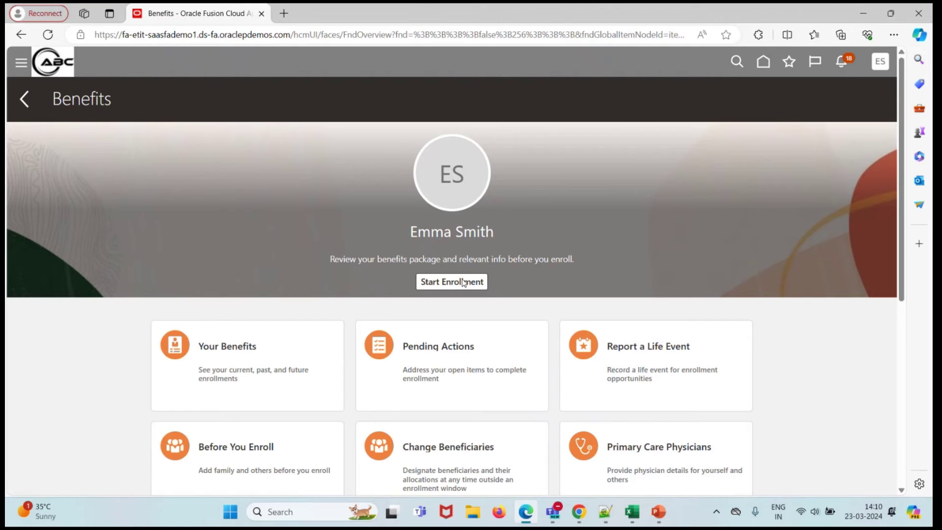
left_click(463, 281)
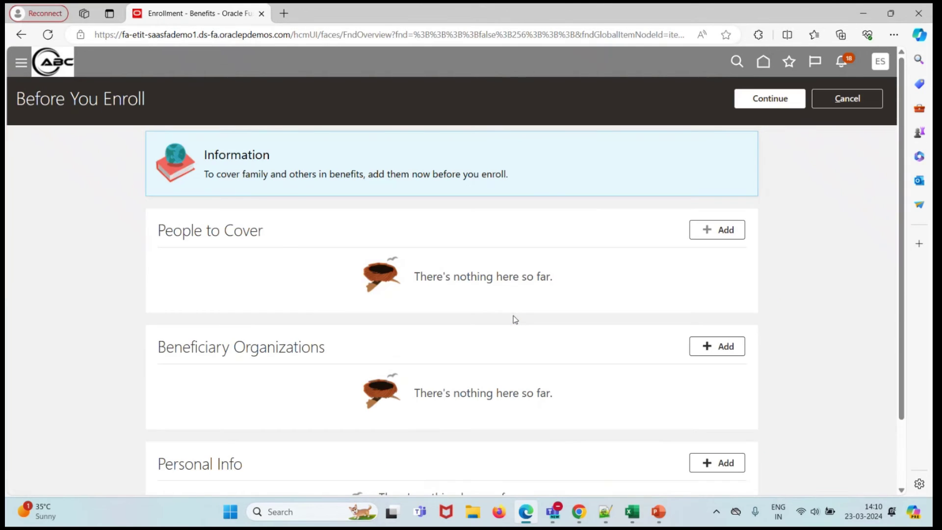
left_click(756, 100)
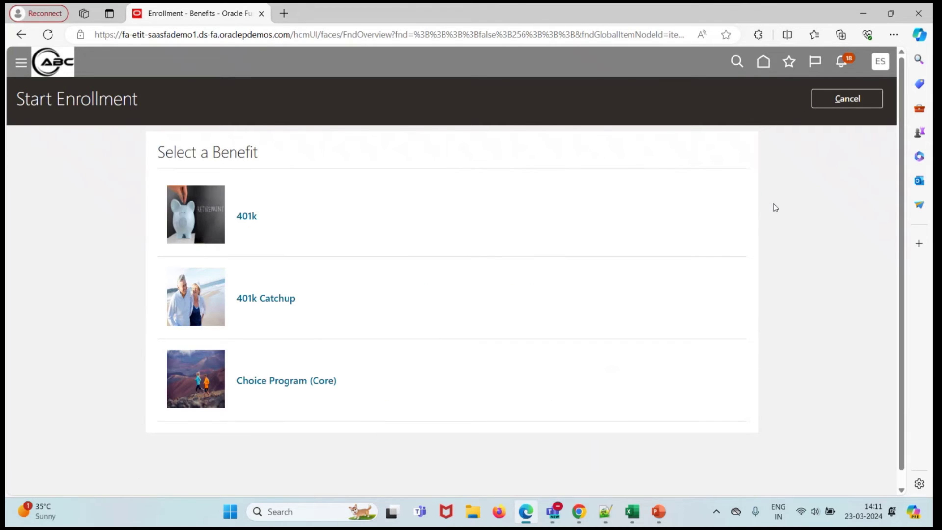
left_click(275, 385)
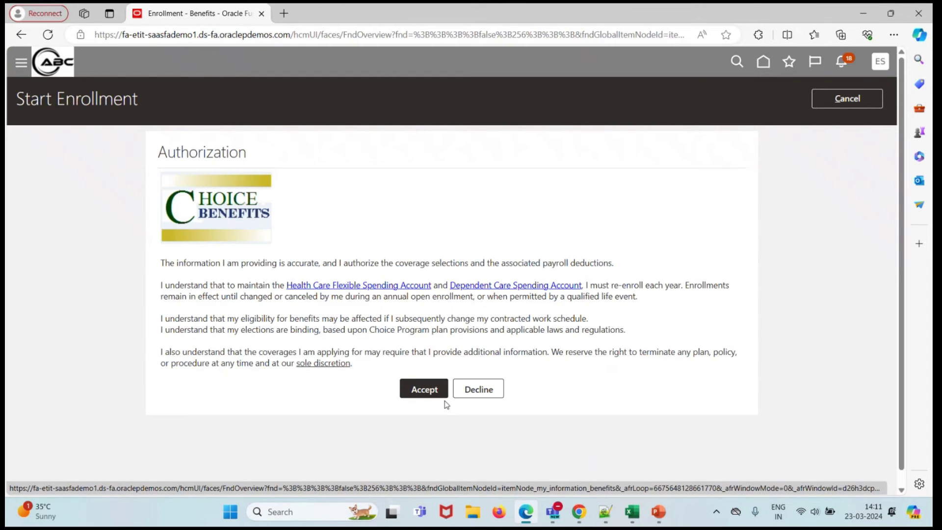
left_click(415, 392)
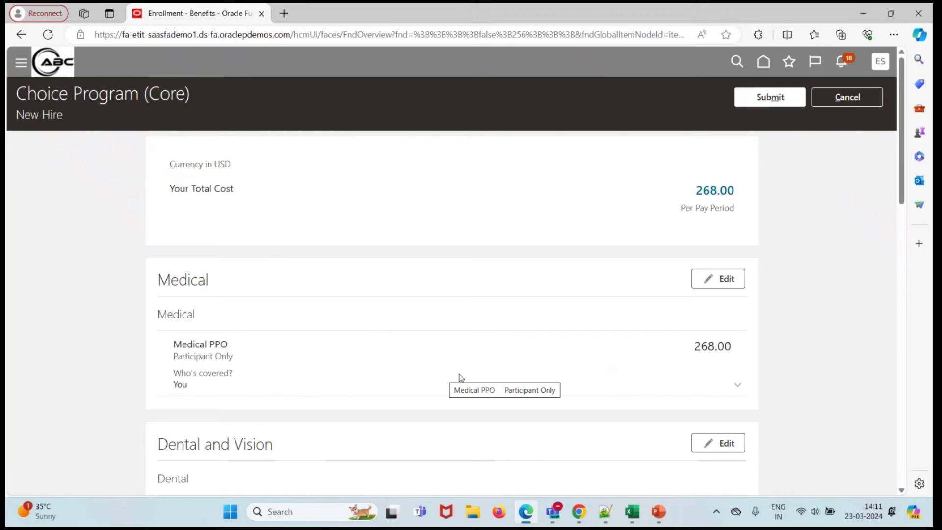
left_click(740, 387)
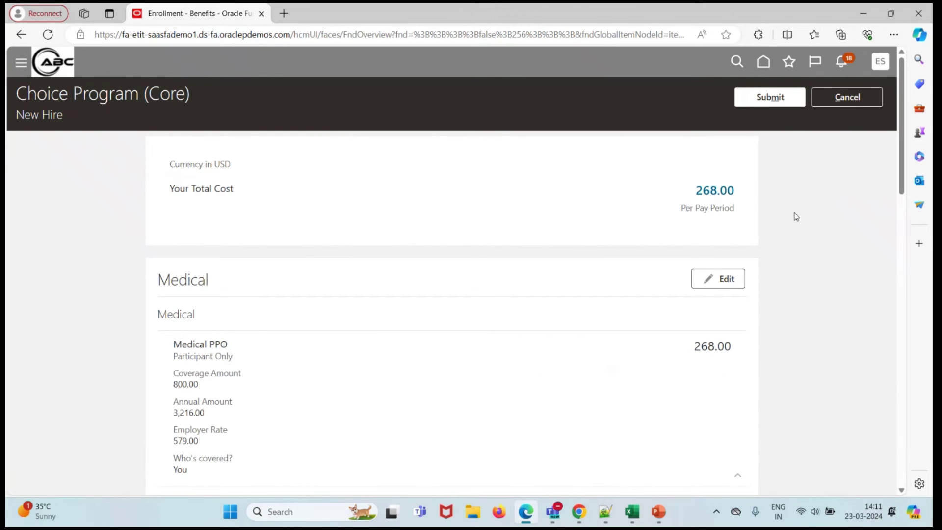
left_click_drag(175, 385, 199, 382)
left_click(584, 519)
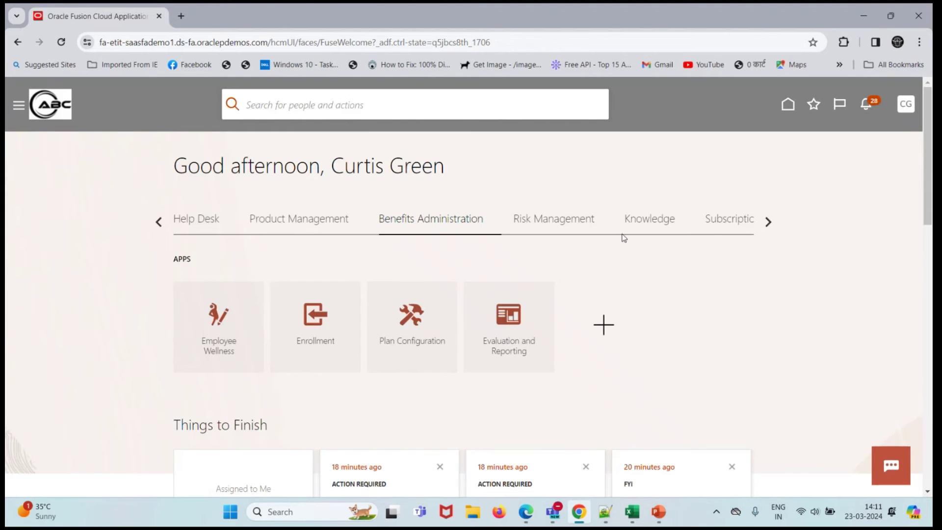
left_click(158, 223)
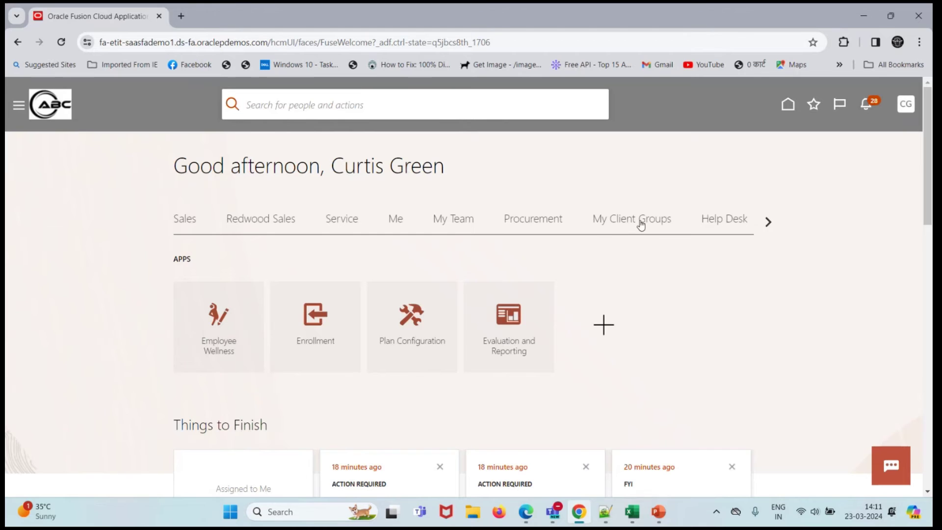
left_click(640, 225)
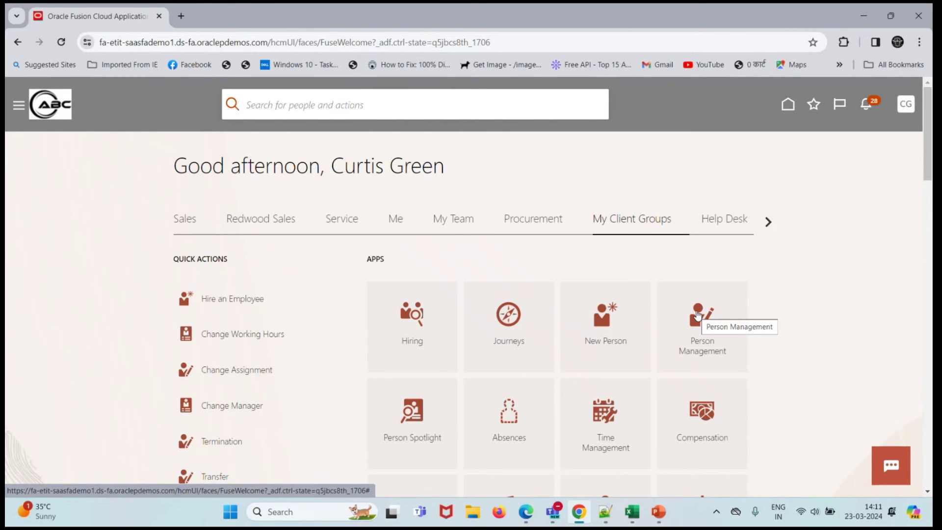
left_click(698, 315)
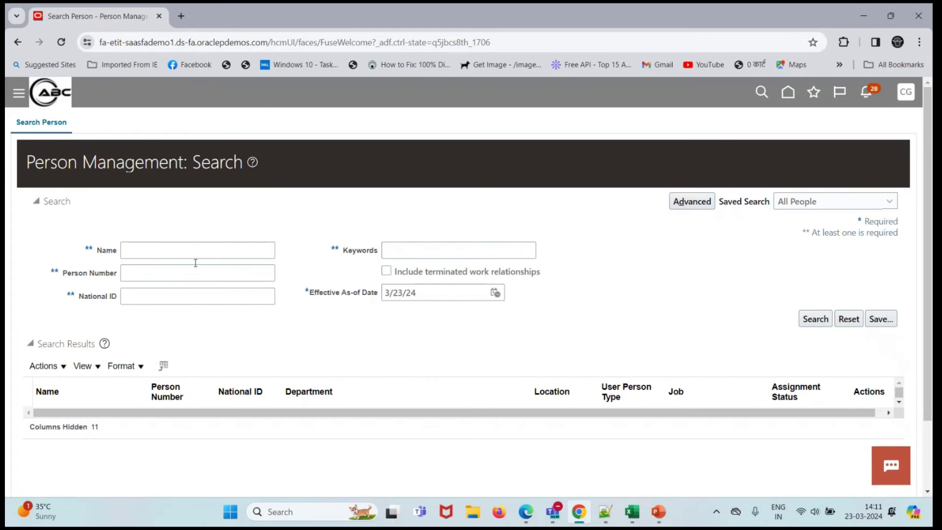
left_click(187, 273)
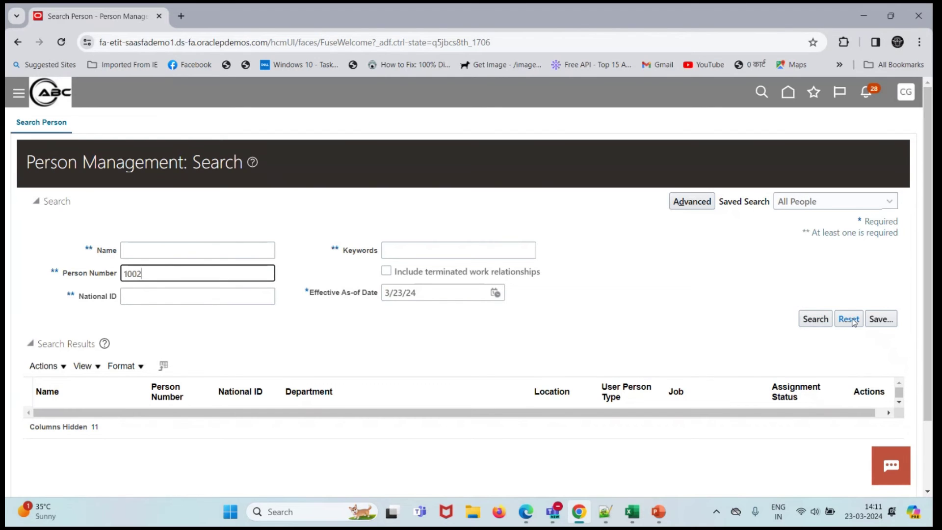
left_click(818, 321)
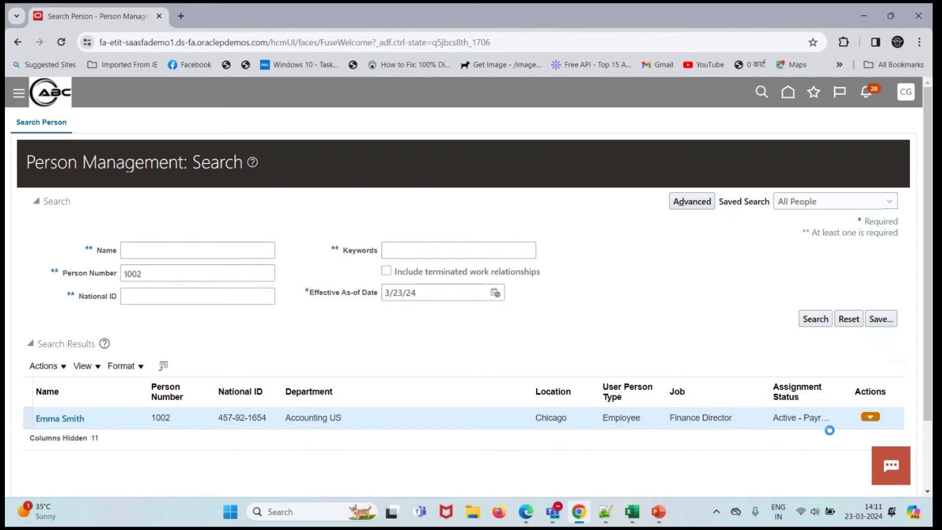
left_click(870, 417)
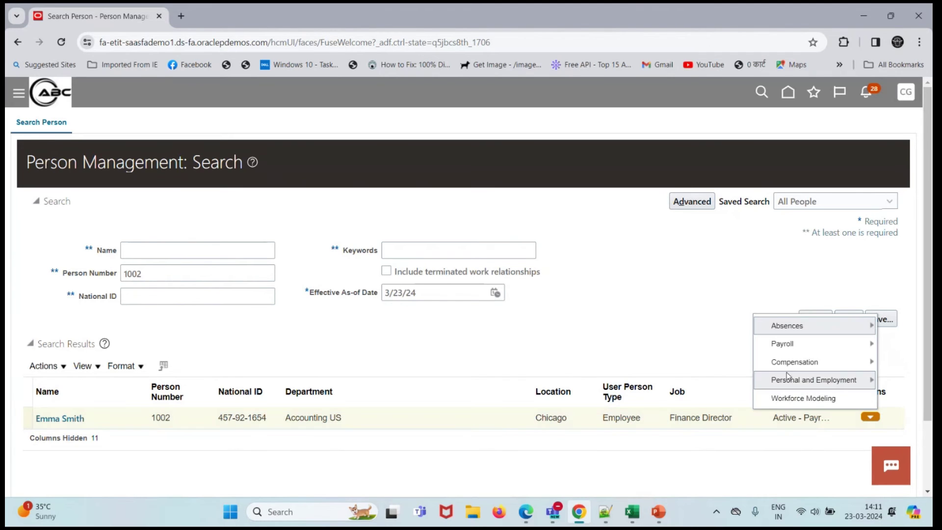
mouse_move(788, 382)
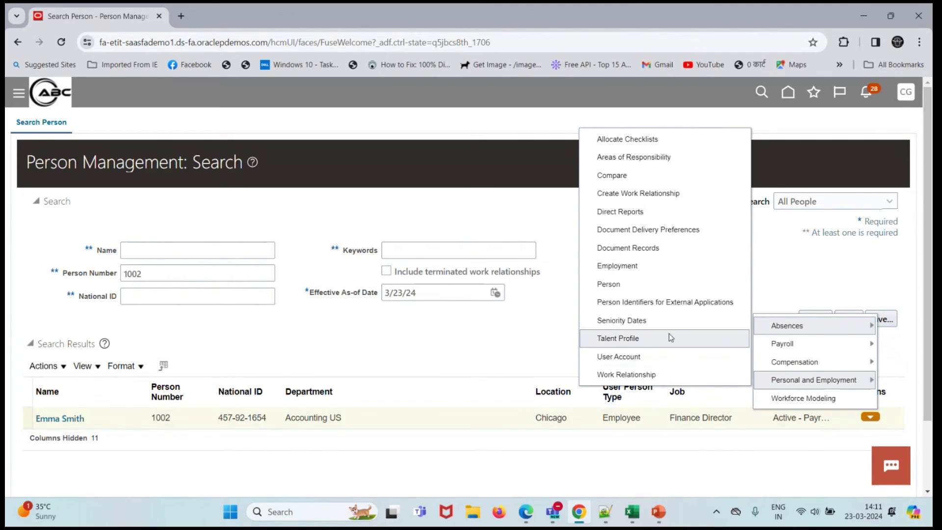
left_click(608, 284)
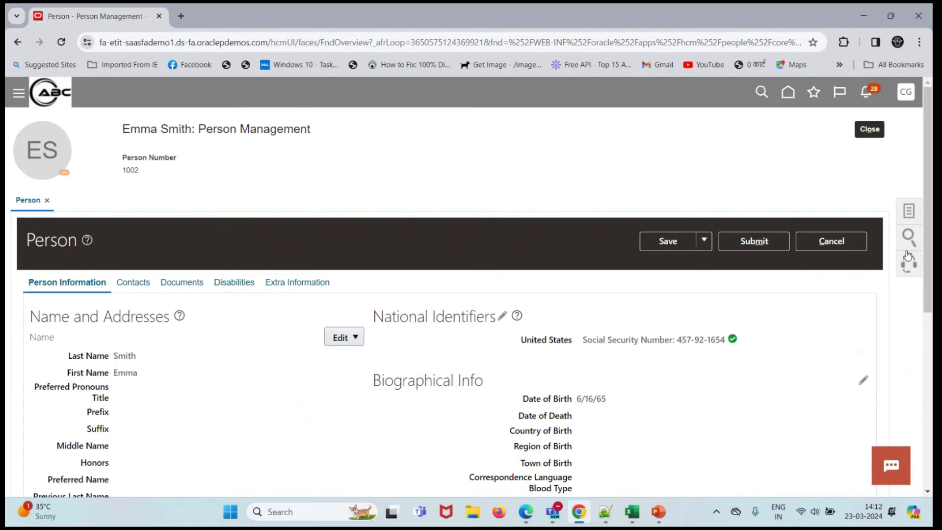
scroll(583, 325, "down", 2)
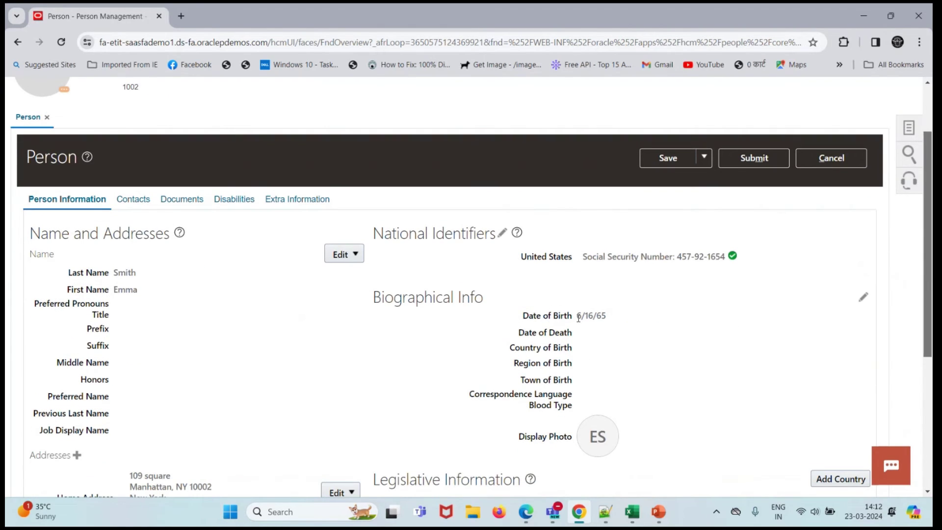
left_click_drag(579, 317, 606, 315)
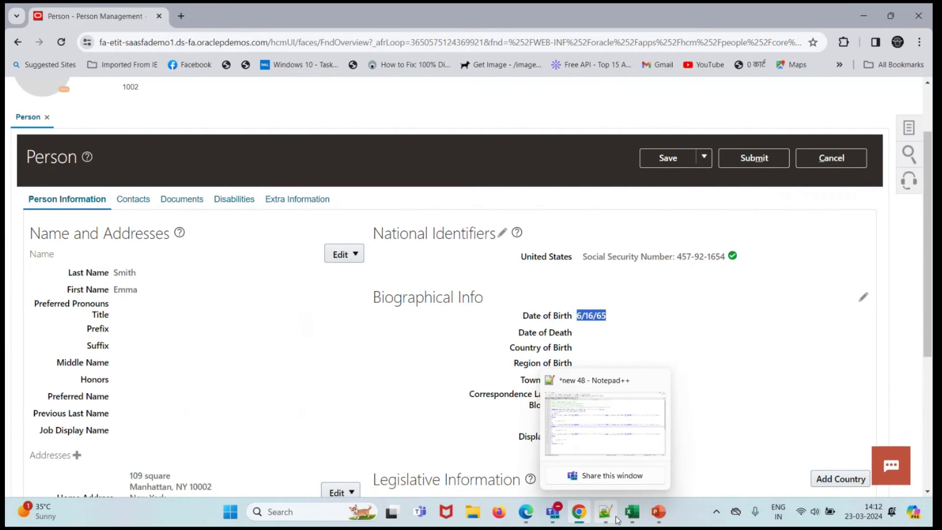
mouse_move(632, 520)
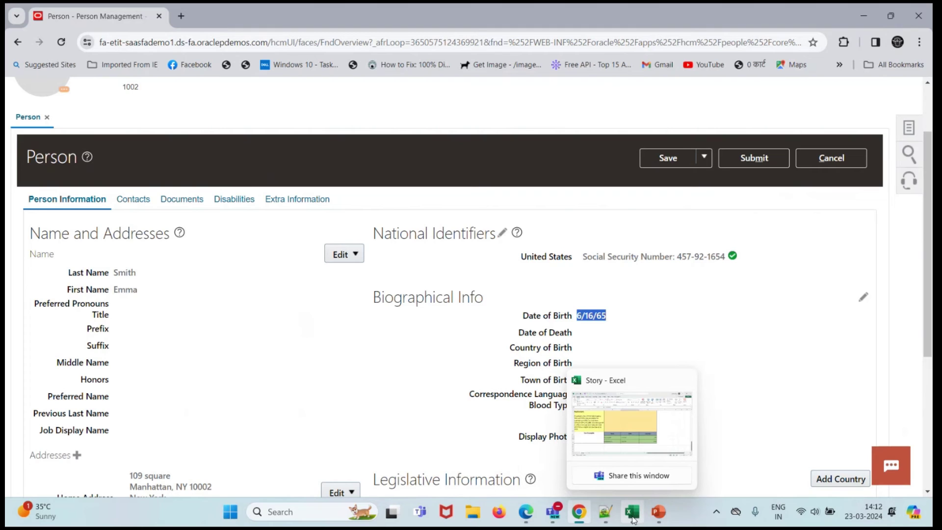
left_click(633, 513)
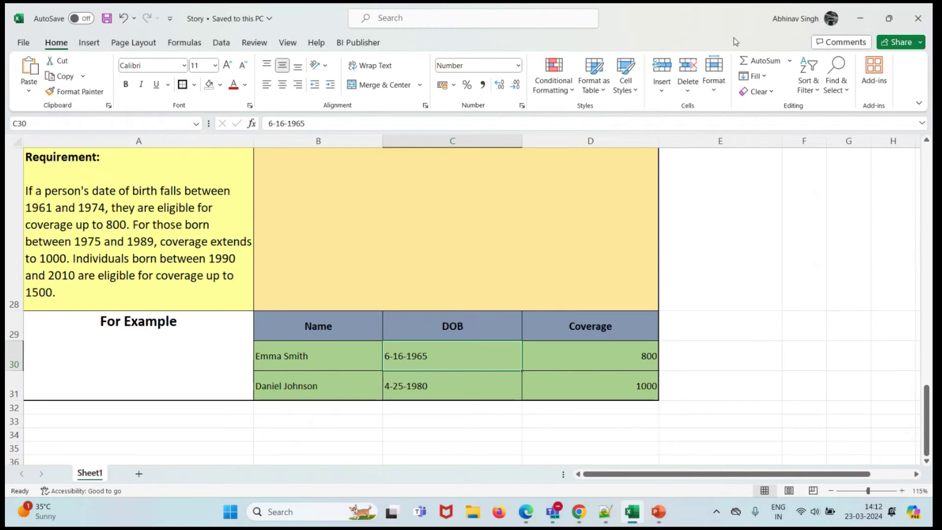
left_click(860, 18)
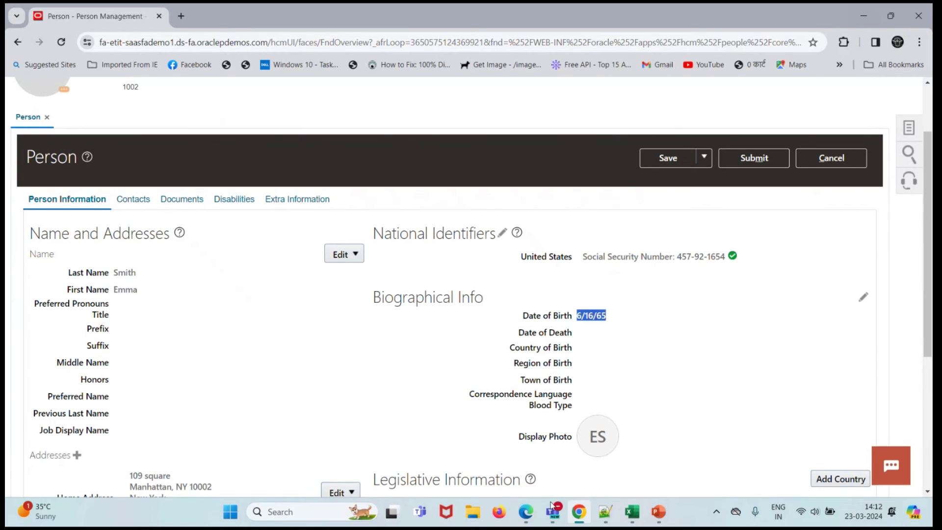
- Back in Edge, clear the coverage selection and cancel the Choice Program (Core) enrollment unsubmitted
left_click(525, 511)
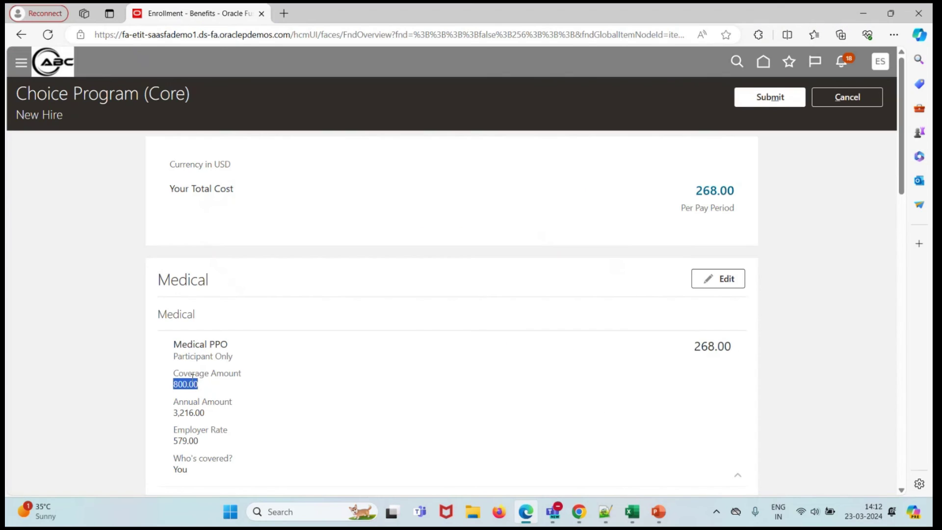
left_click(201, 387)
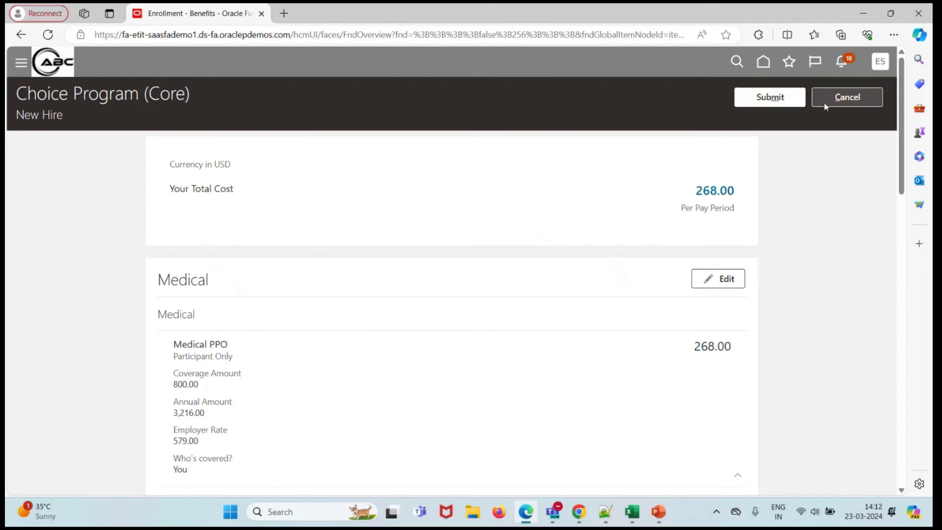
left_click(880, 61)
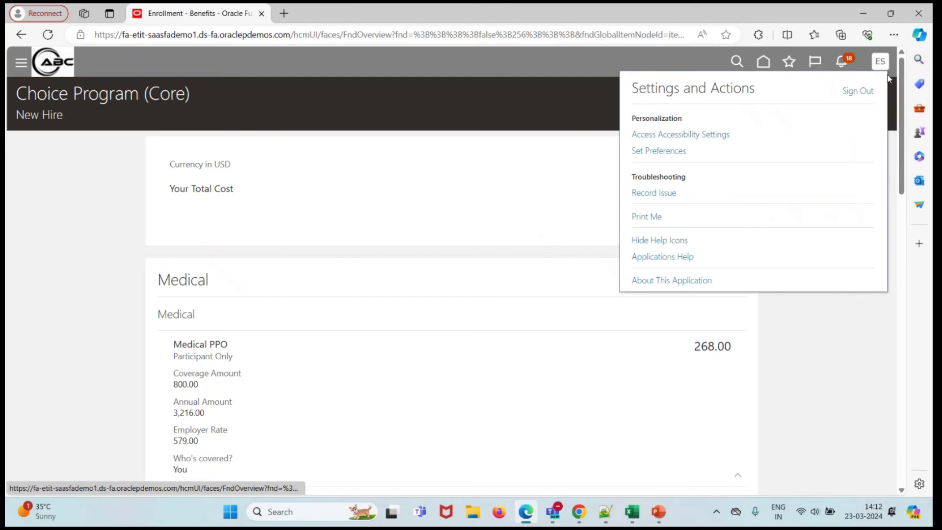
left_click(881, 339)
left_click(862, 109)
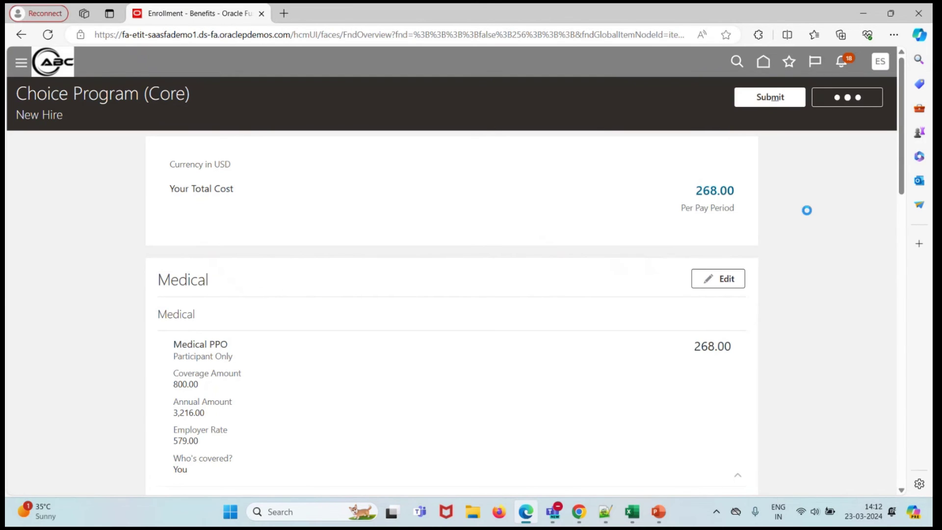
- Paste the saved name entry as user ID, trim the date, and join first and last name with a period
left_click(880, 62)
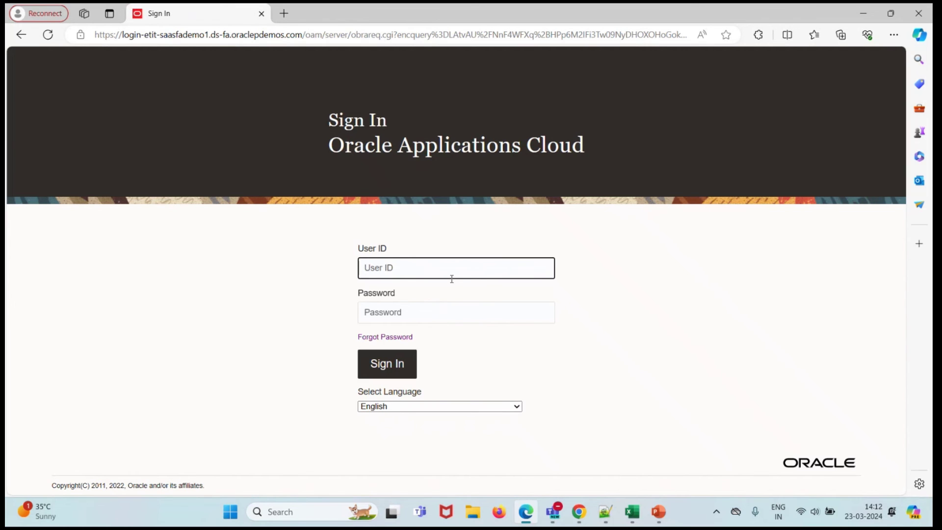
key("super+v")
scroll(535, 440, "down", 5)
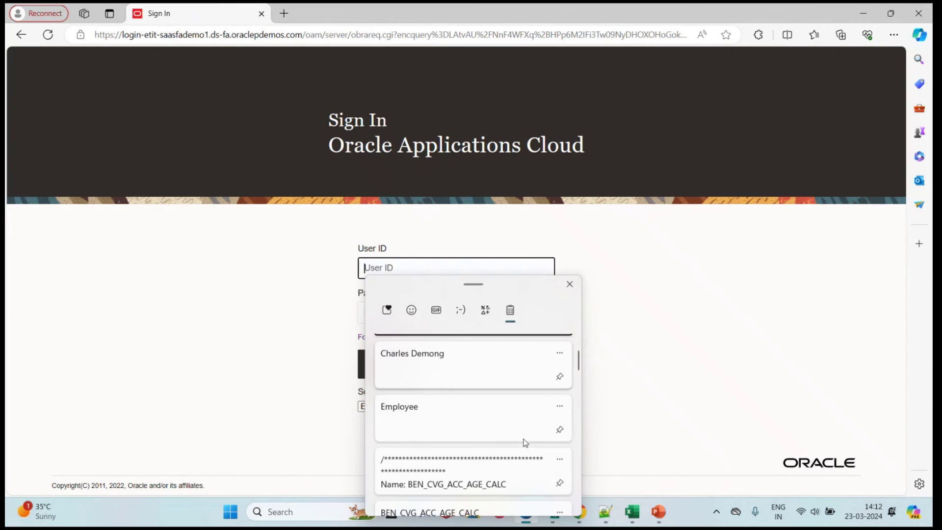
scroll(525, 443, "down", 2)
left_click(473, 429)
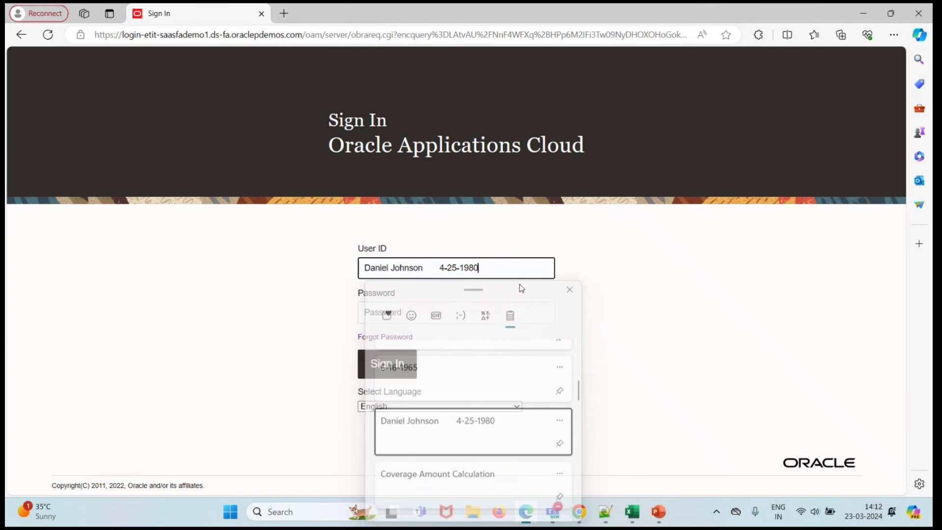
double_click(461, 269)
left_click_drag(461, 276, 423, 273)
key("BackSpace")
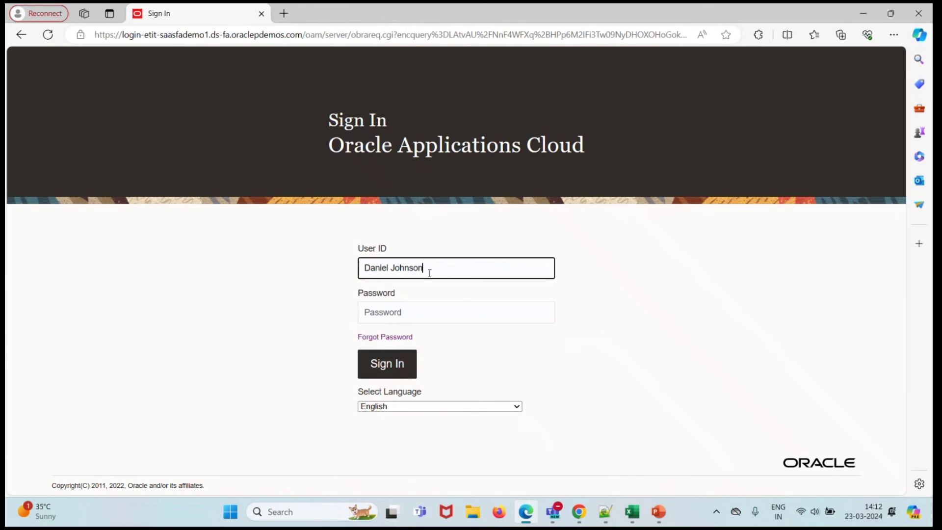
key("BackSpace")
type(".")
- Paste the account password from clipboard history and sign in
left_click(417, 311)
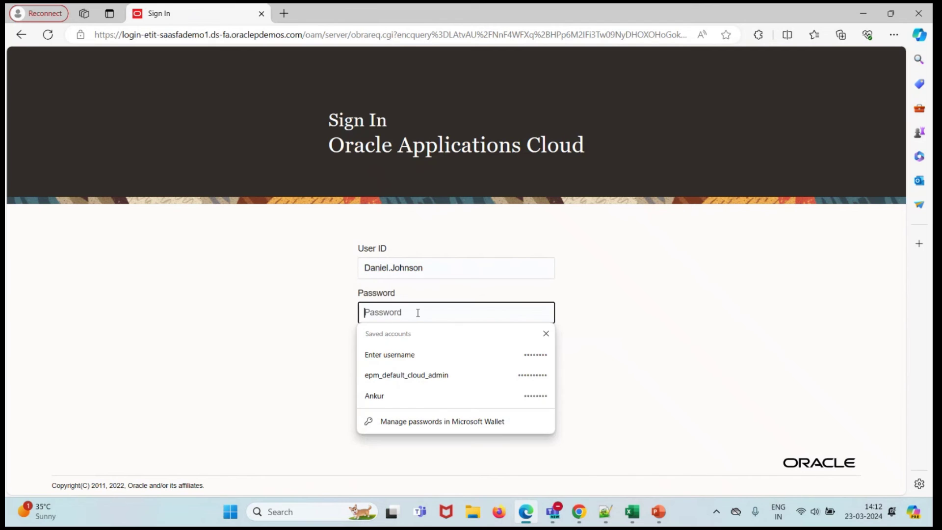
key("super+v")
scroll(460, 246, "down", 15)
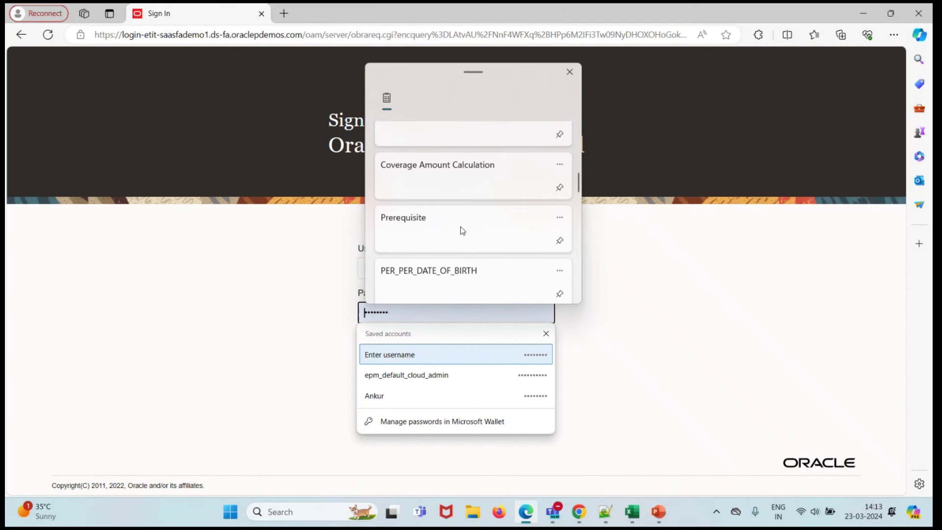
scroll(461, 230, "down", 5)
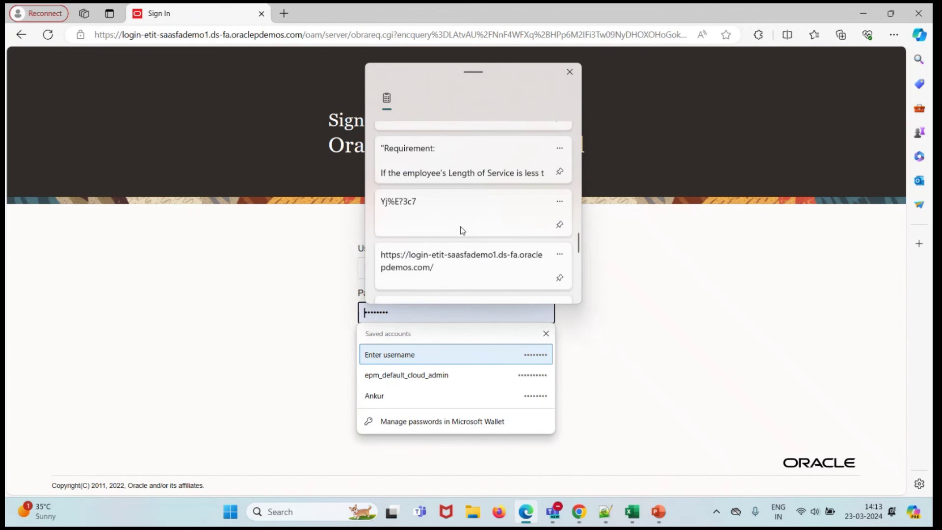
left_click(460, 215)
left_click(383, 365)
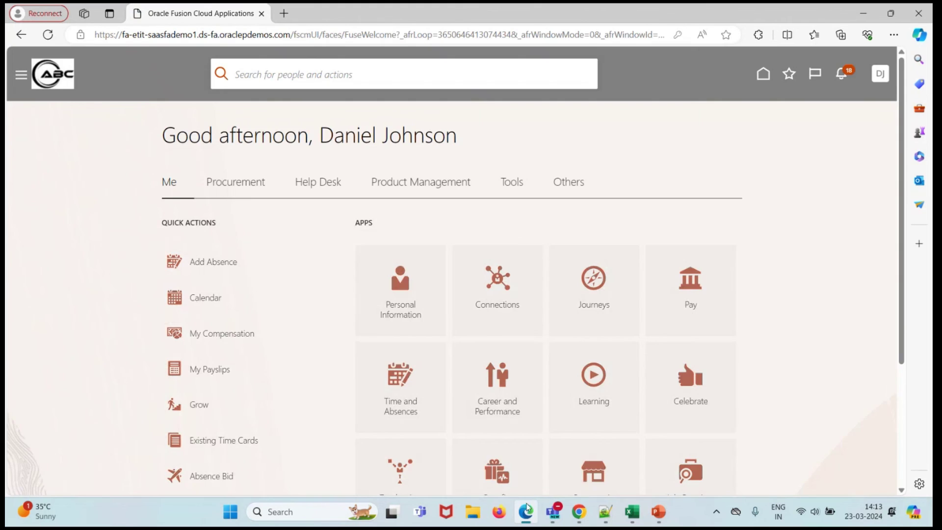
- Check the first employee's person record in Chrome, then return to the self-service window
mouse_move(578, 511)
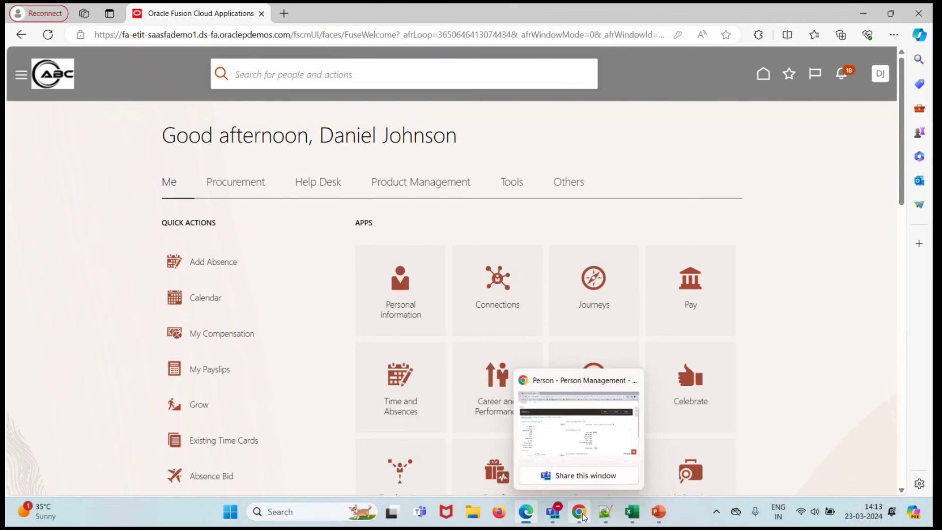
left_click(579, 444)
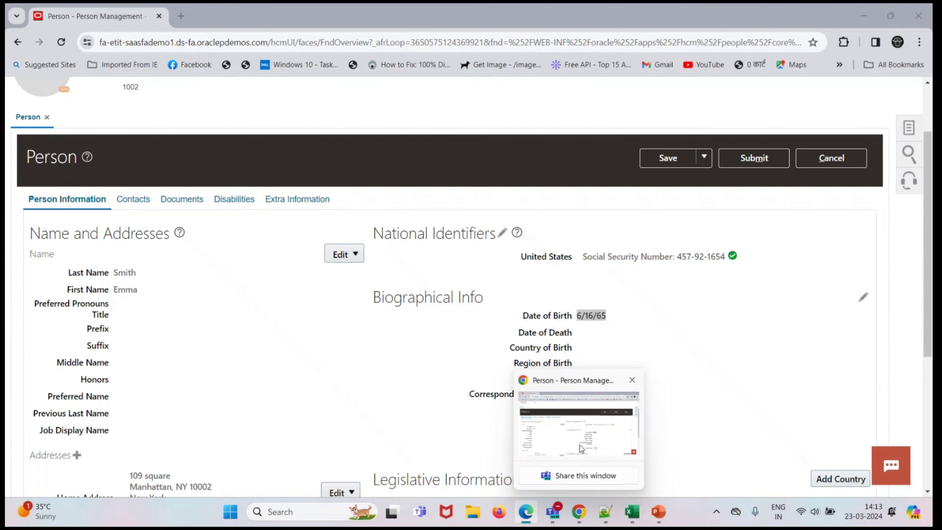
left_click(578, 444)
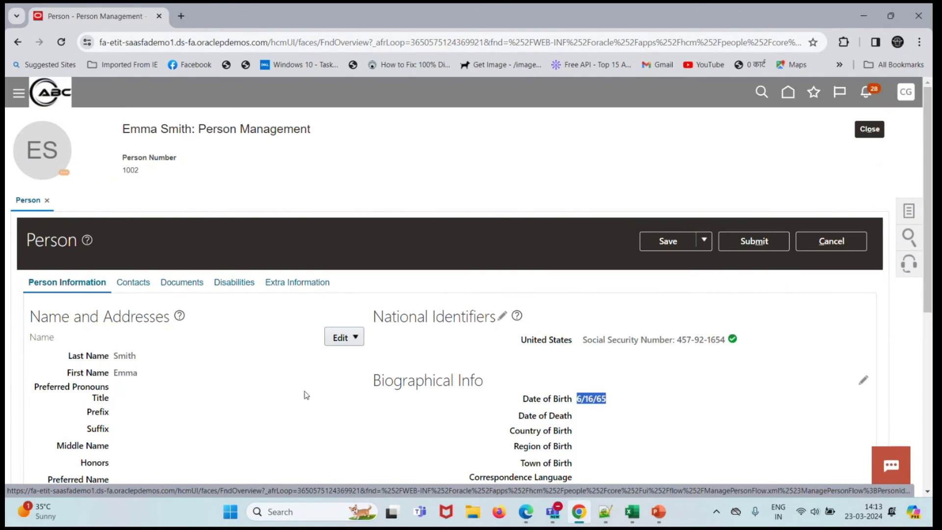
left_click(526, 511)
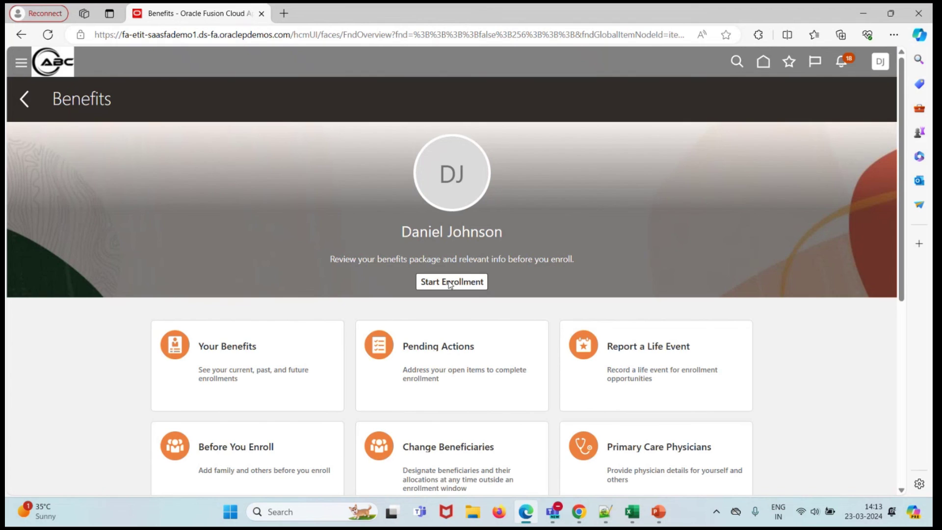
- Start Choice Program (Core) enrollment, accept the terms, and review Medical PPO coverage of 1,000.00
left_click(446, 281)
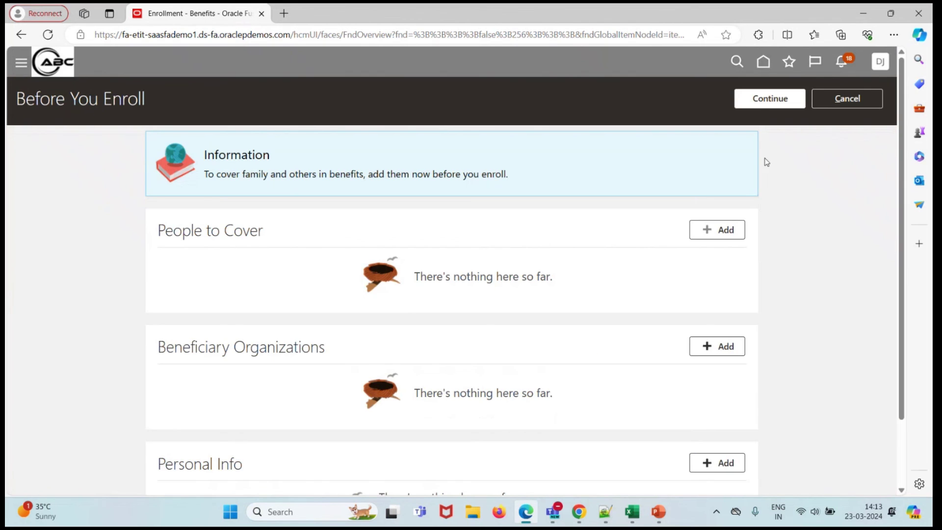
left_click(772, 98)
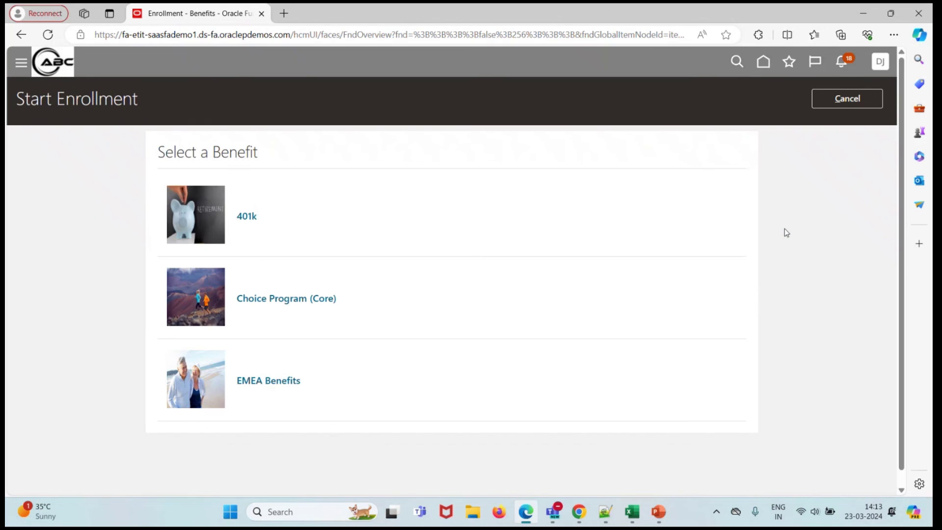
left_click(300, 297)
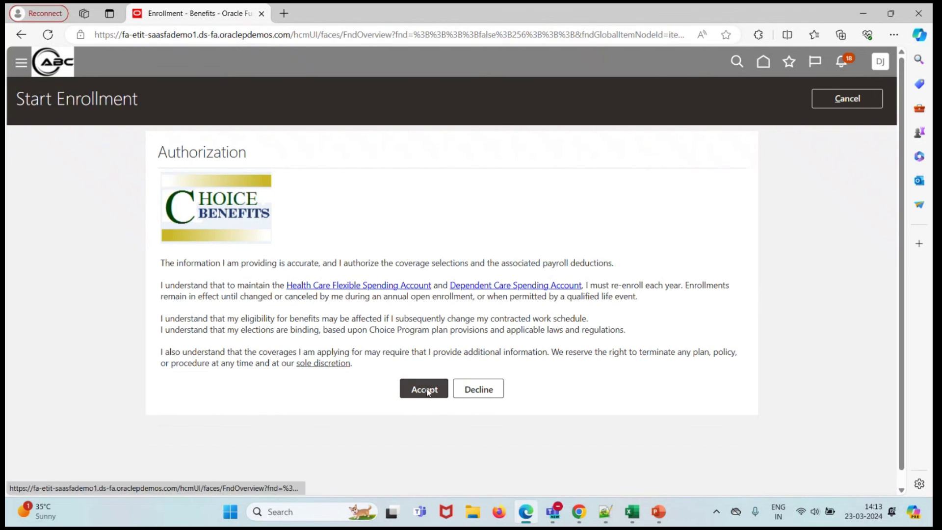
left_click(427, 390)
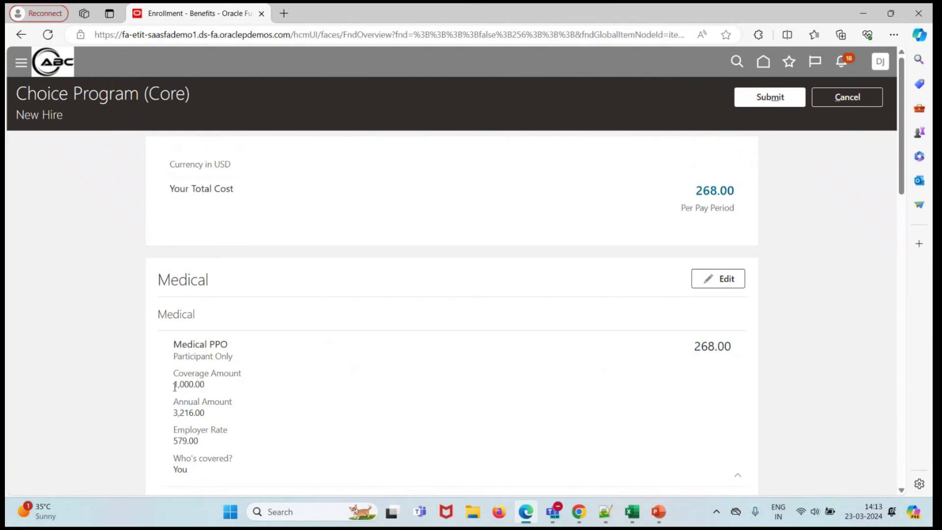
left_click_drag(173, 342, 242, 387)
left_click(319, 413)
- Close the first employee's person record and search for the second employee by person number
left_click(583, 523)
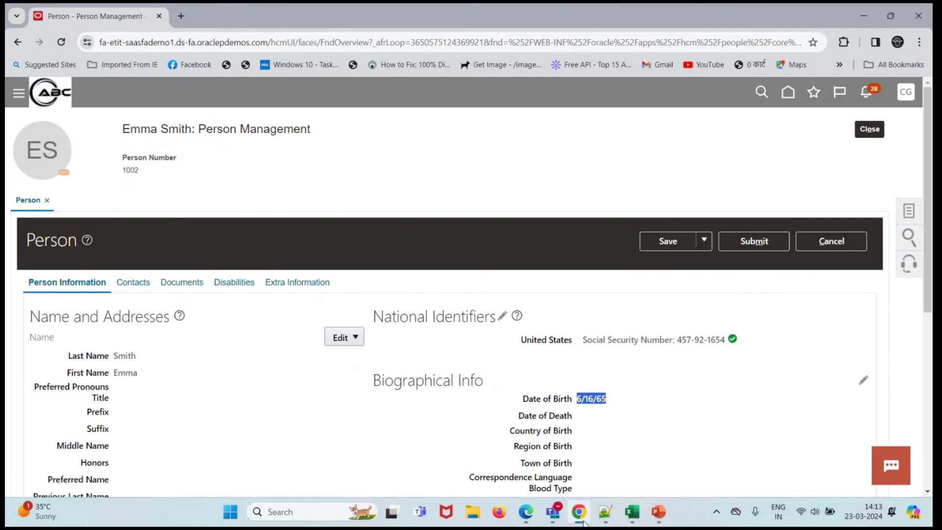
left_click(857, 244)
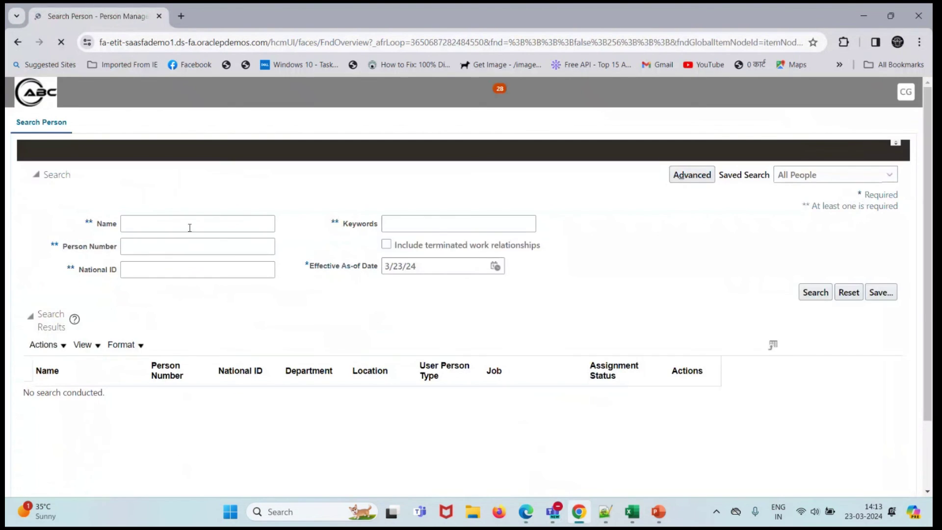
left_click(166, 273)
type("100")
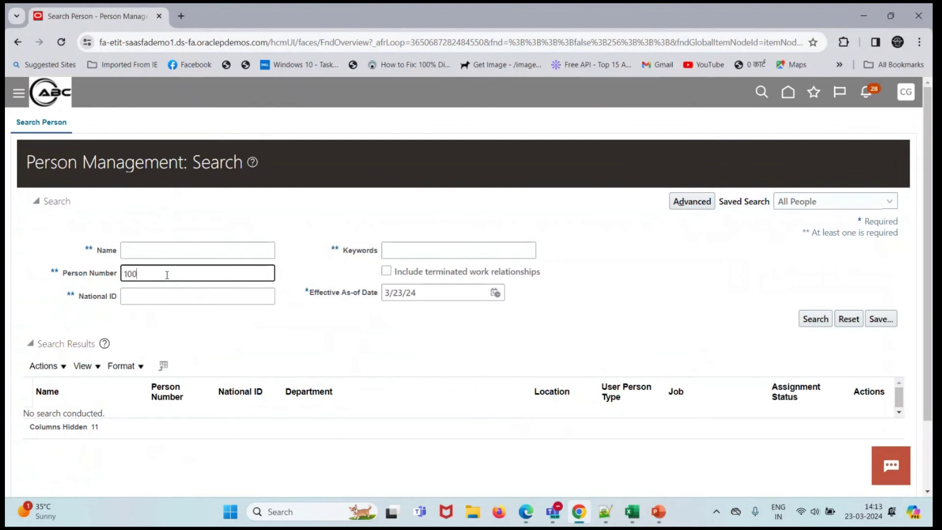
type("1")
left_click(814, 319)
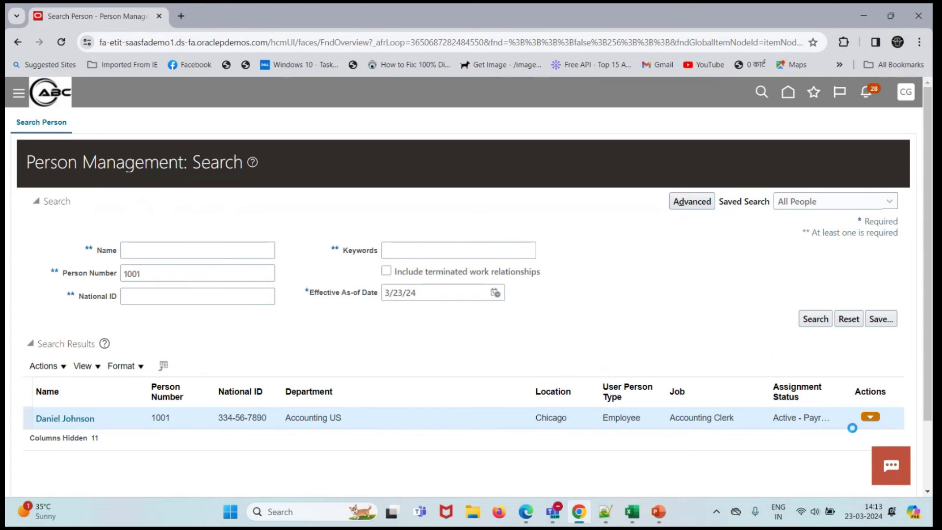
- Open the second employee's Person record and highlight their date of birth, 4/25/80
left_click(869, 416)
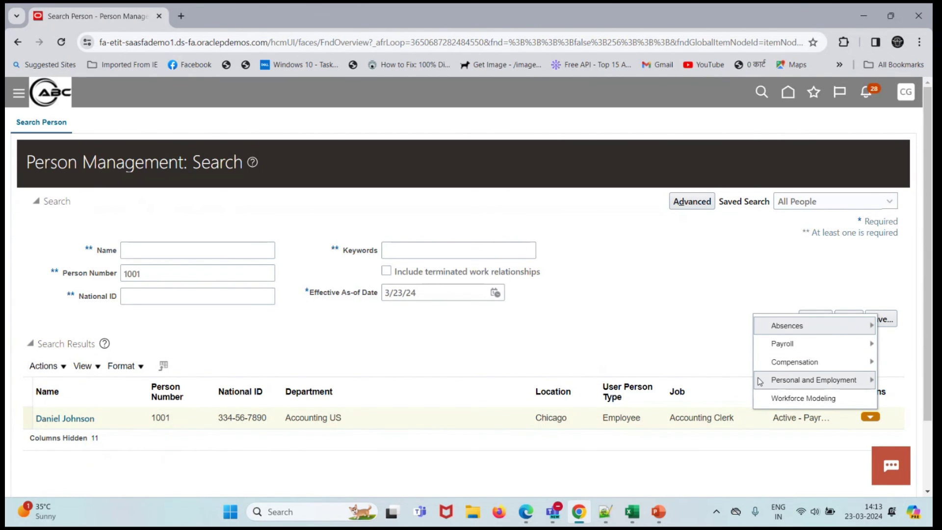
mouse_move(760, 380)
left_click(621, 288)
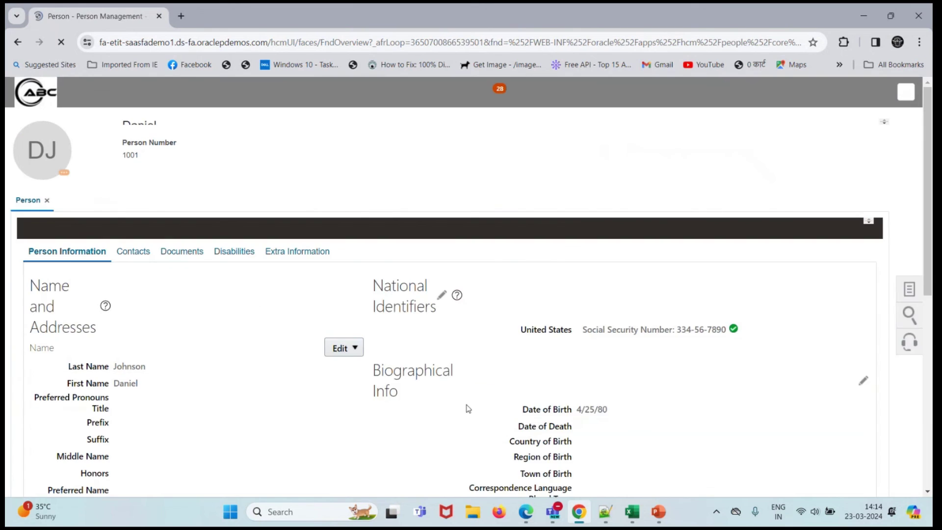
scroll(580, 313, "down", 2)
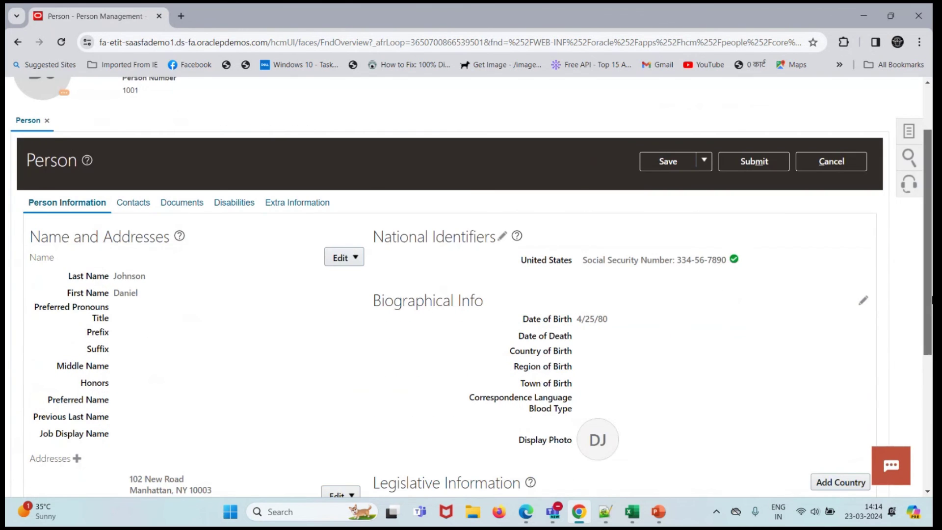
left_click_drag(578, 313, 602, 313)
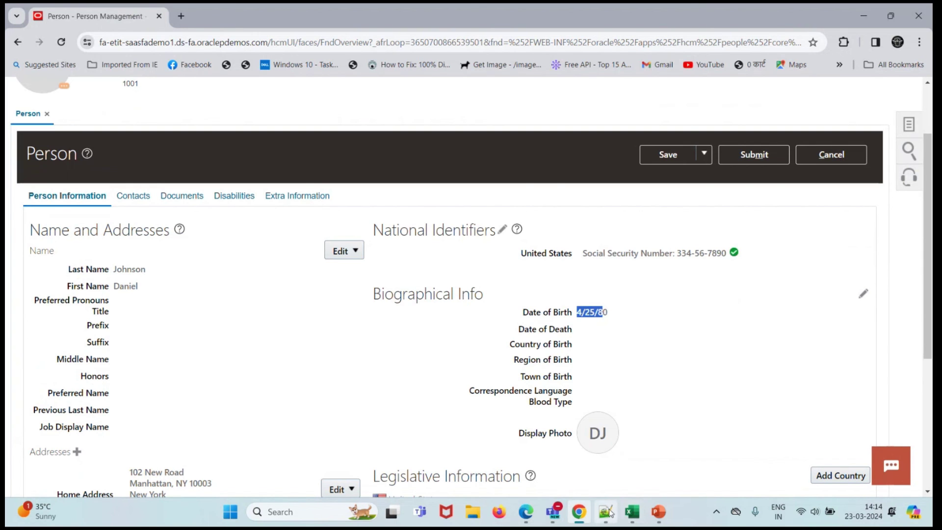
left_click(631, 512)
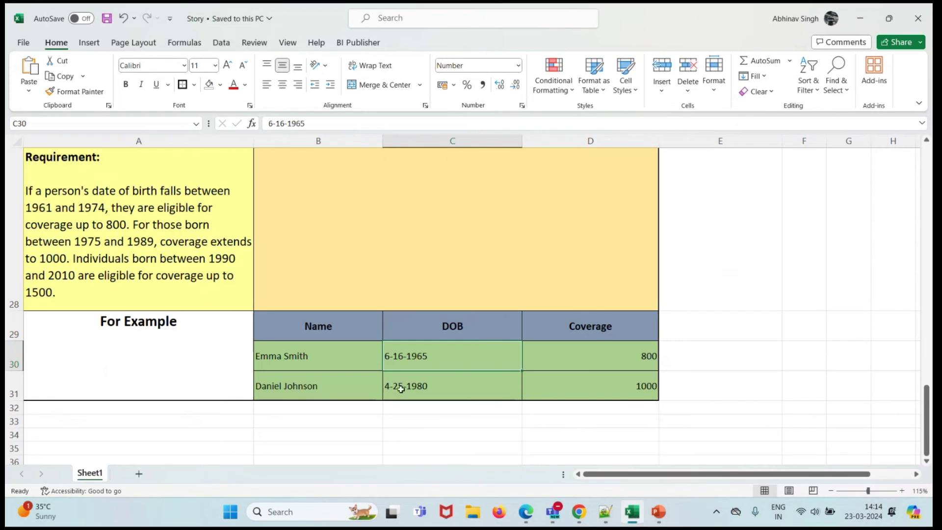
- Read the cell A28 requirement: anyone born 1975–1989 gets 1000 coverage
left_click(74, 244)
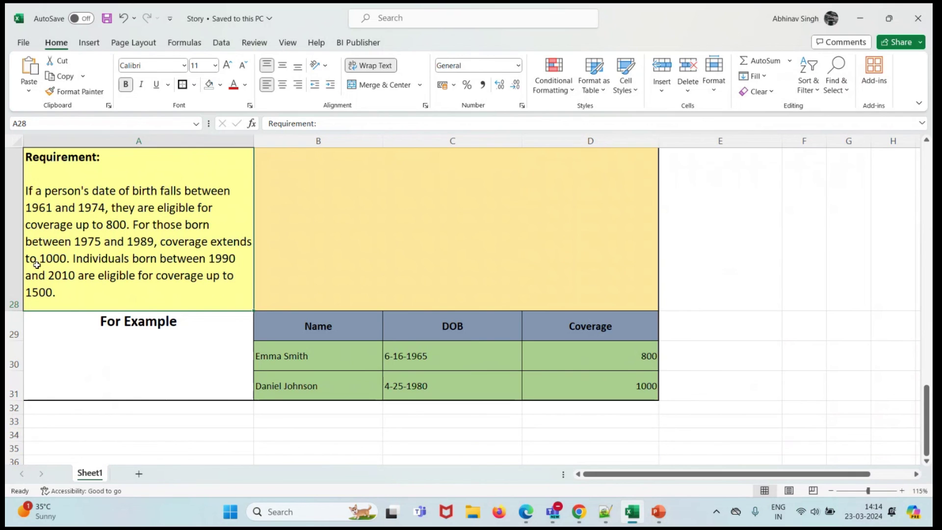
- Check the second employee's Medical PPO coverage shows 1,000.00, then cancel the enrollment without submitting
left_click(850, 12)
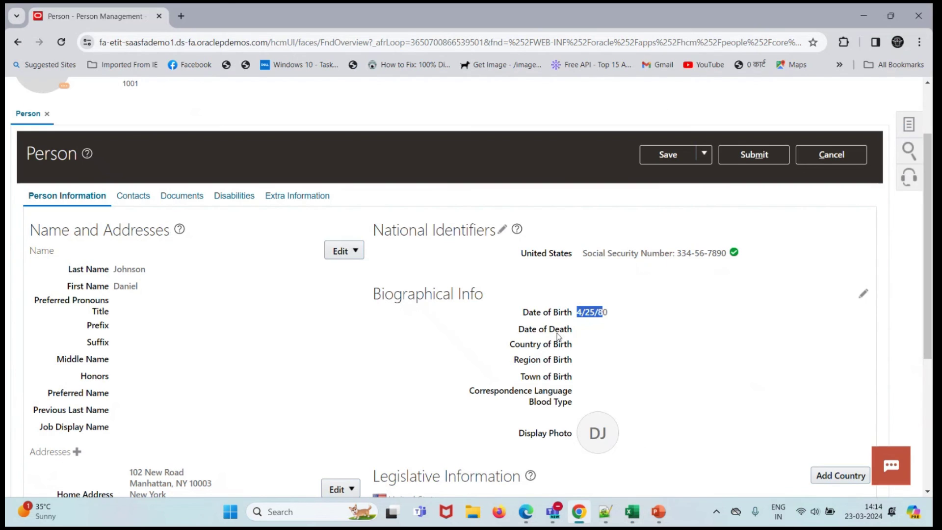
left_click(526, 512)
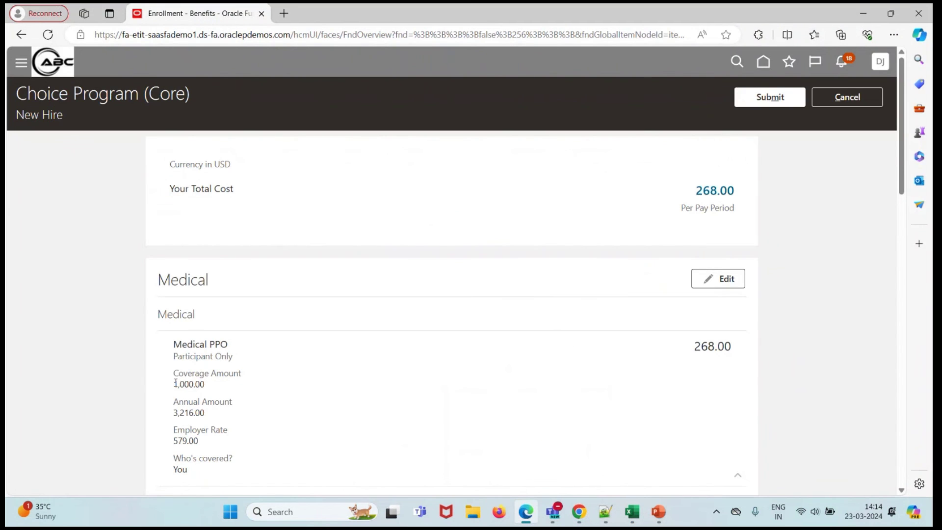
left_click_drag(174, 387, 206, 386)
left_click(871, 94)
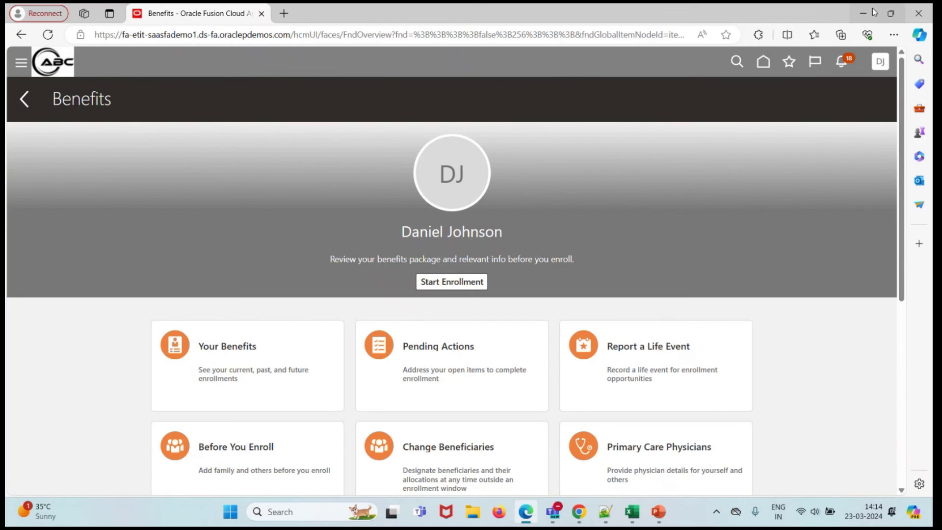